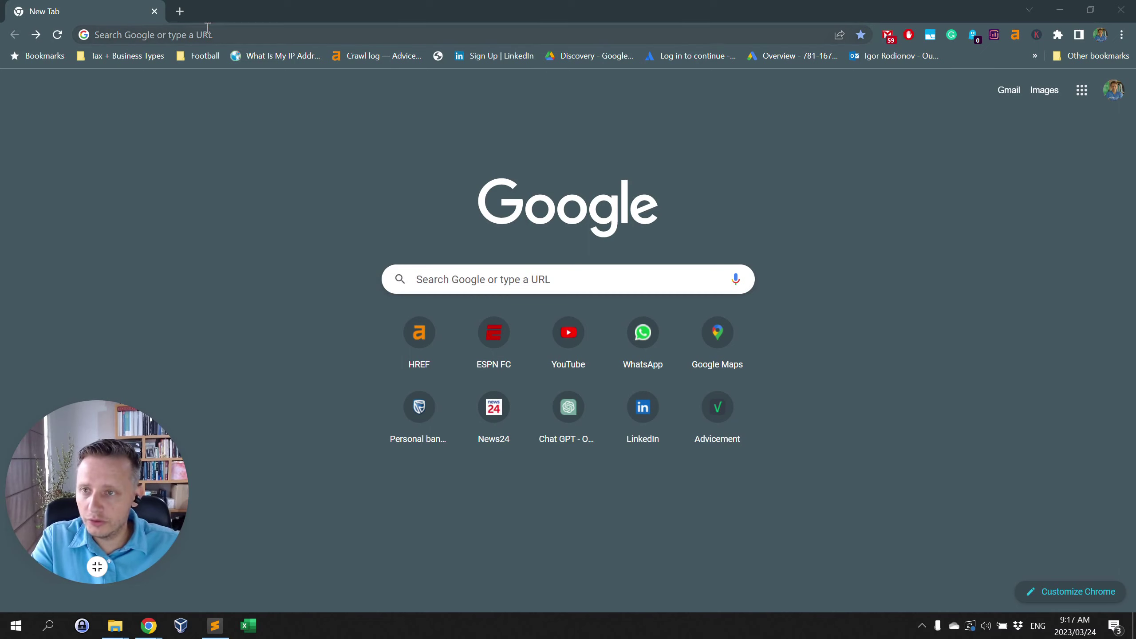
- Open the advicement.io website in the browser
left_click(208, 28)
type("adviocemel")
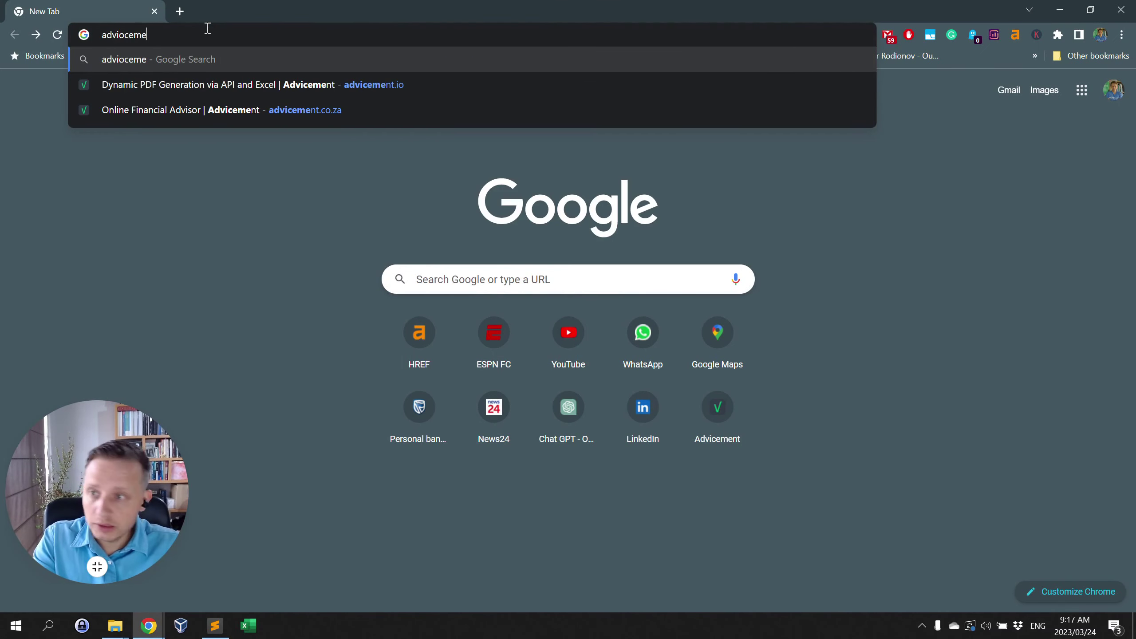
key("BackSpace")
key("BackSpace")
key("BackSpace")
key("BackSpace")
key("BackSpace")
type("c")
key("Down")
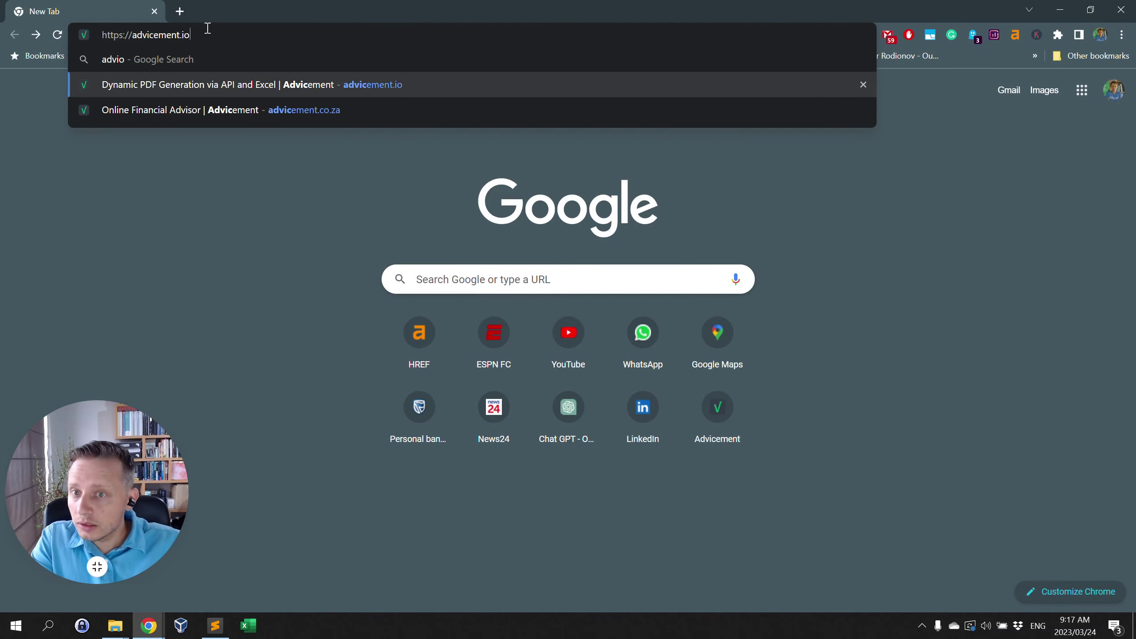
key("Return")
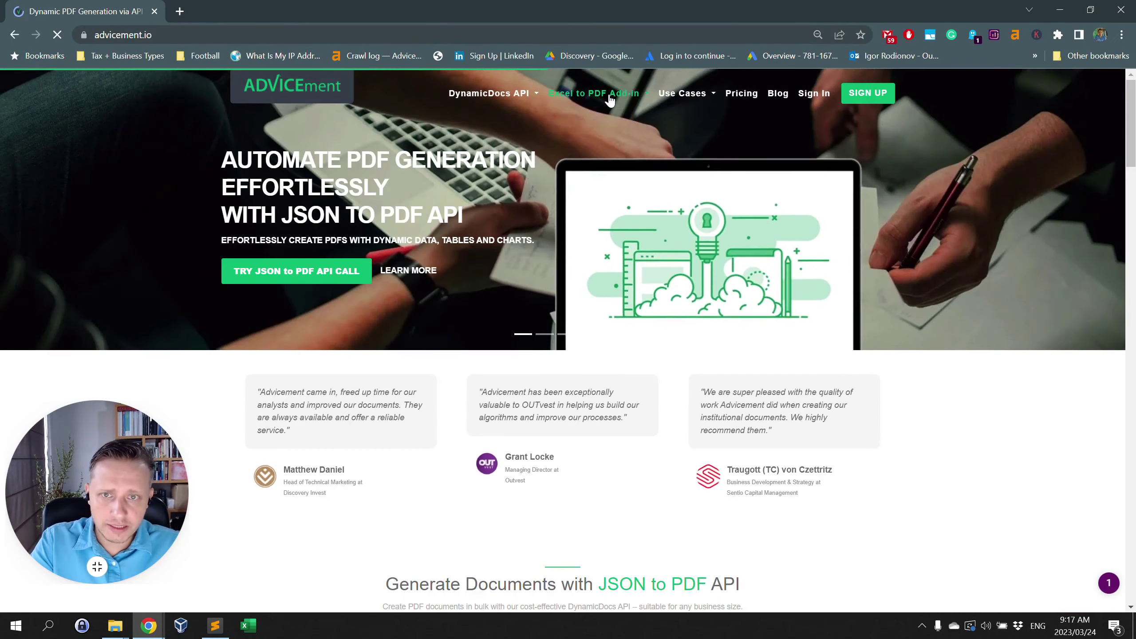
- Download the DynamicDocs Excel to PDF Add-in installer from its download page and save it to the Downloads folder
left_click(610, 98)
left_click(609, 171)
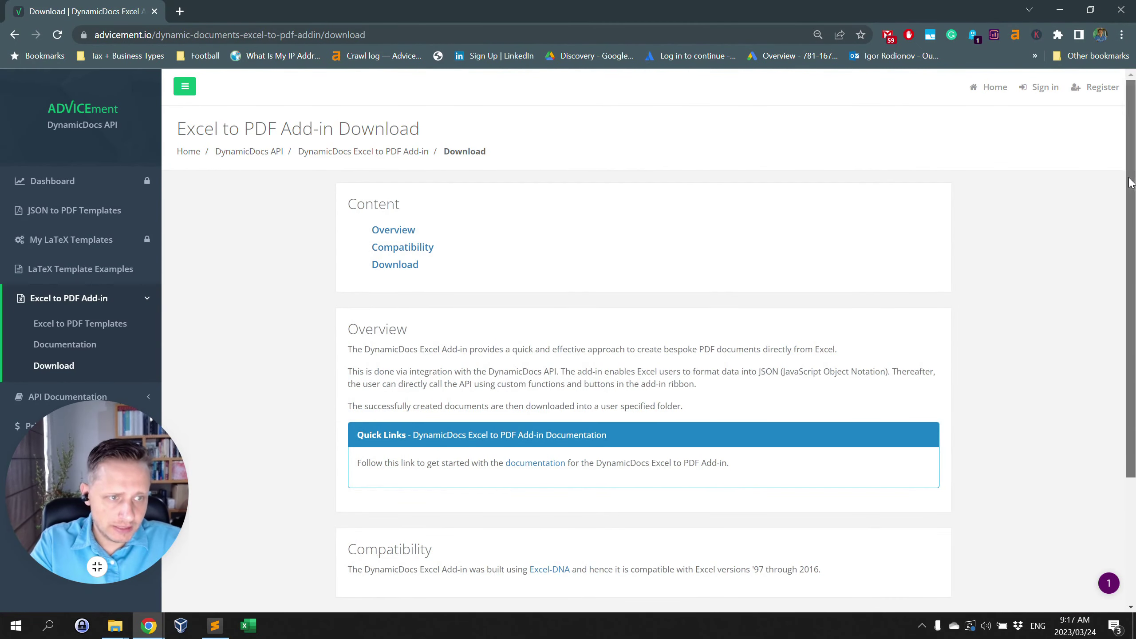
left_click_drag(1129, 178, 1126, 387)
left_click(614, 538)
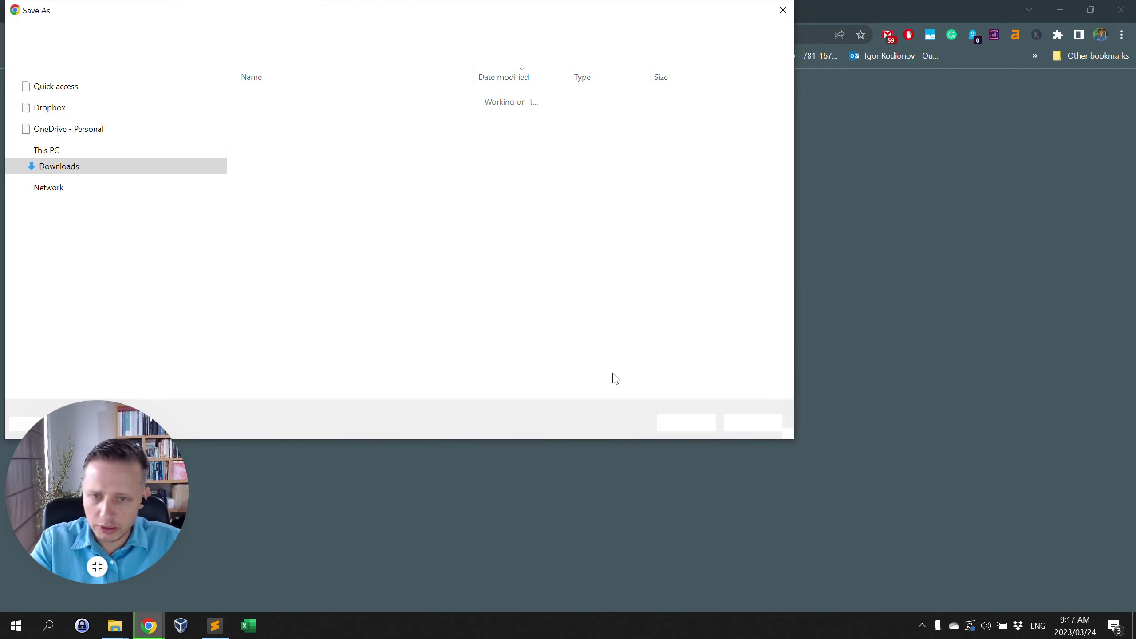
left_click(697, 422)
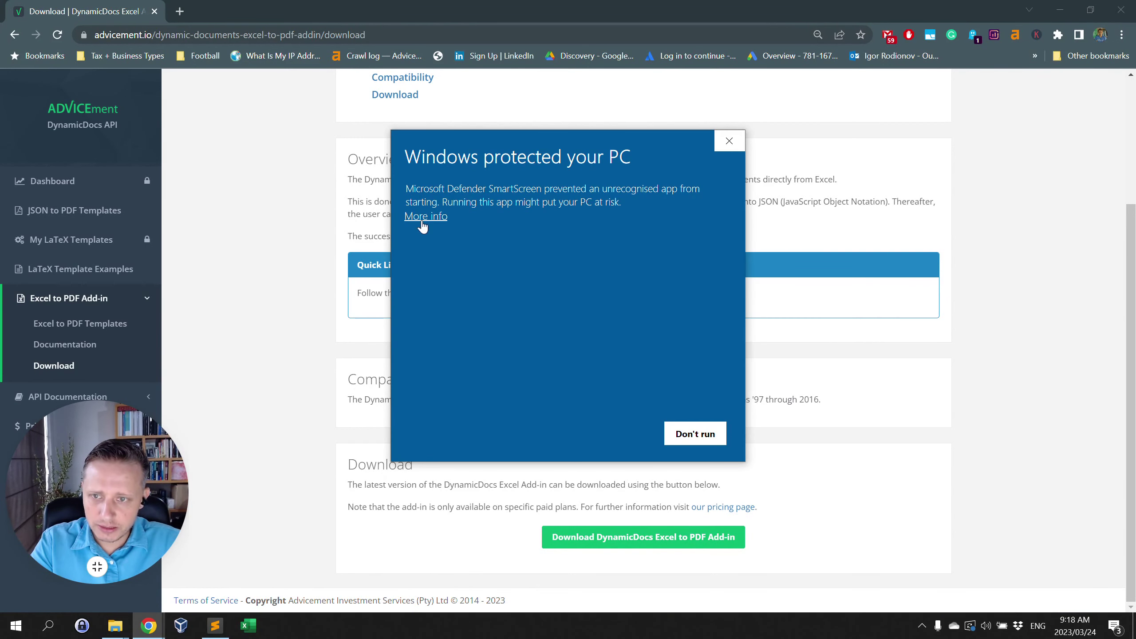
- Allow the blocked installer to run and install the DynamicDocs Excel Add-In in the default folder, accepting the license agreement
left_click(423, 218)
left_click(616, 431)
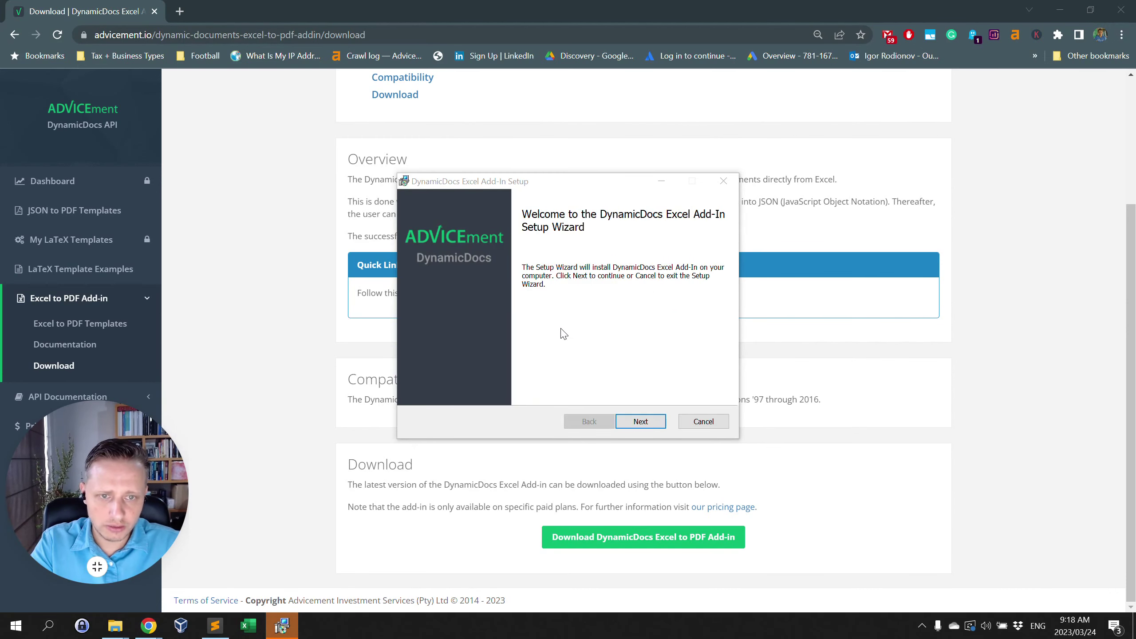
left_click(640, 421)
left_click(486, 389)
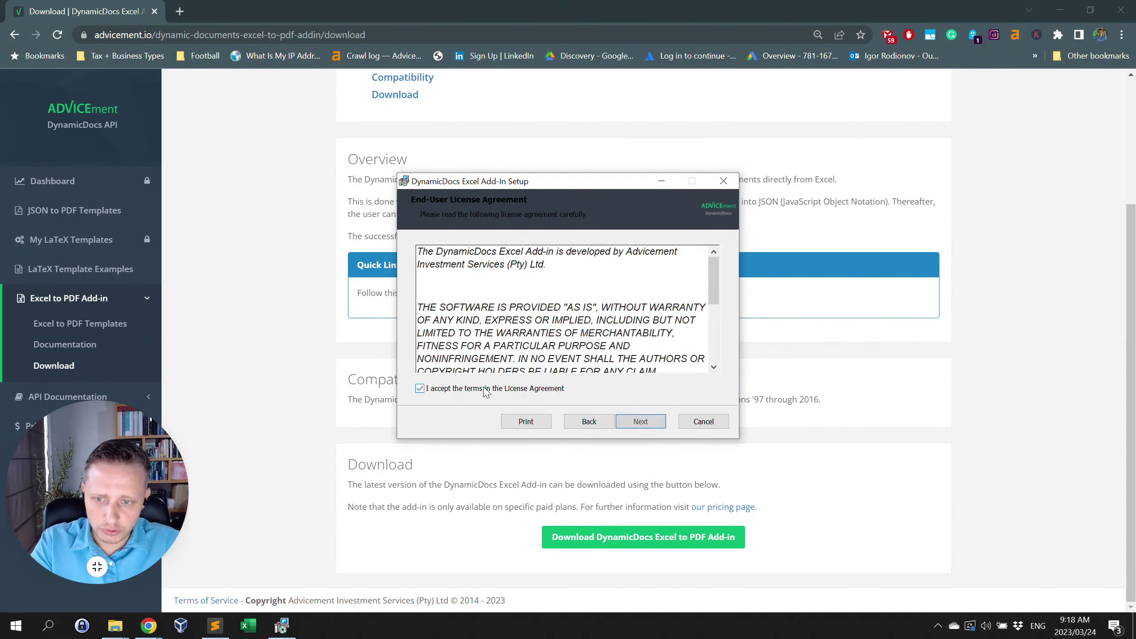
left_click(641, 422)
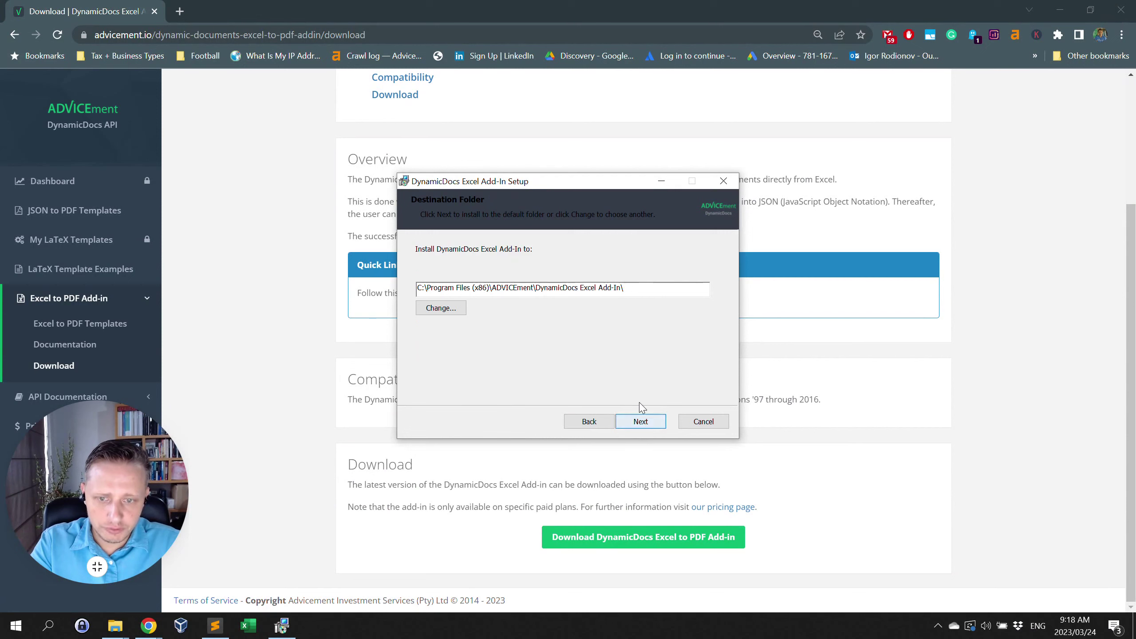
left_click(648, 427)
left_click(630, 423)
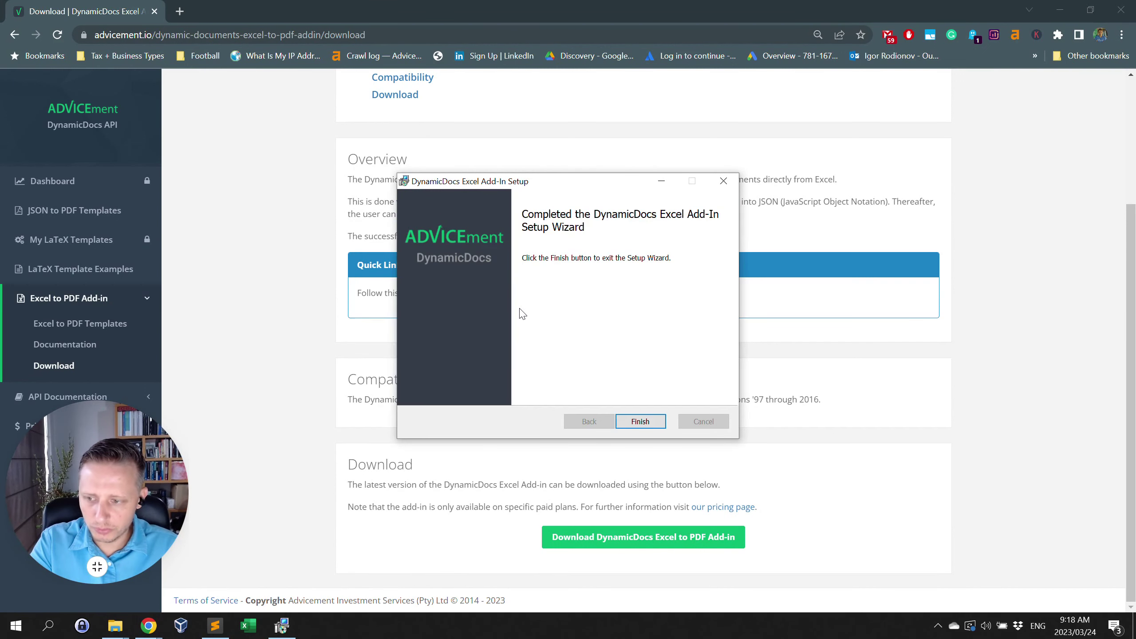
left_click(641, 422)
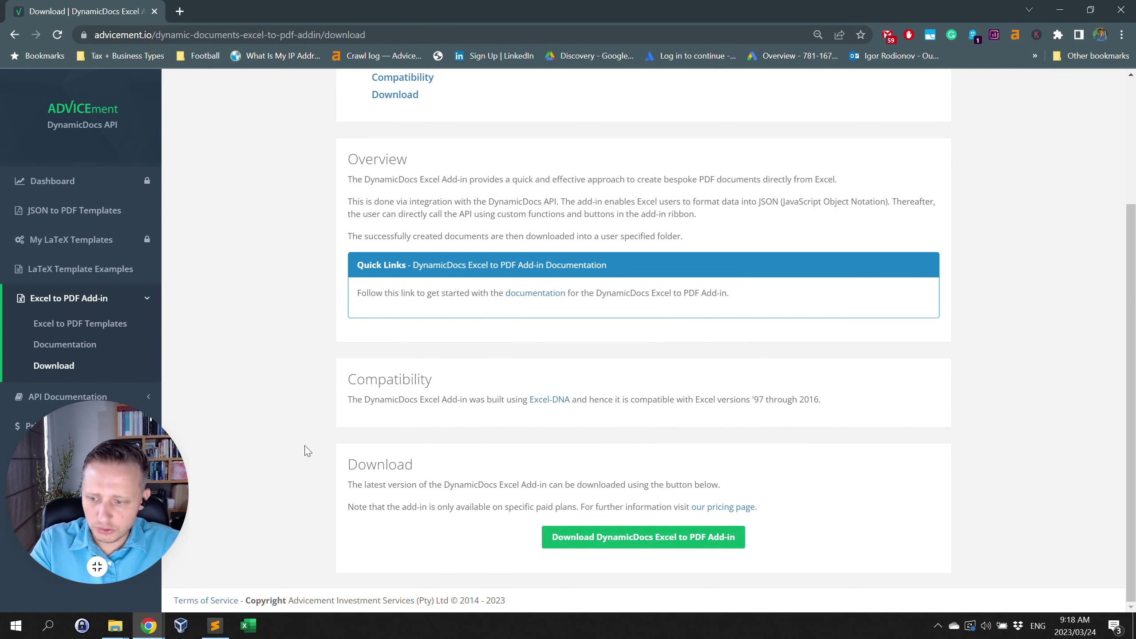
- Create a blank workbook in Excel and display the DynamicDocs add-in's commands
left_click(248, 625)
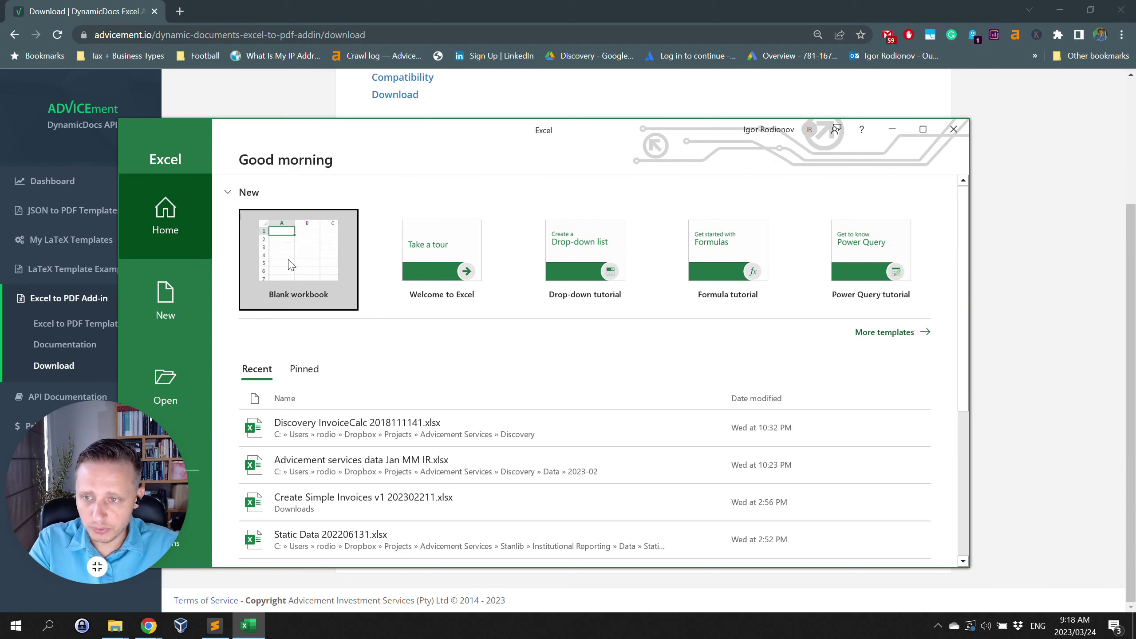
left_click(303, 278)
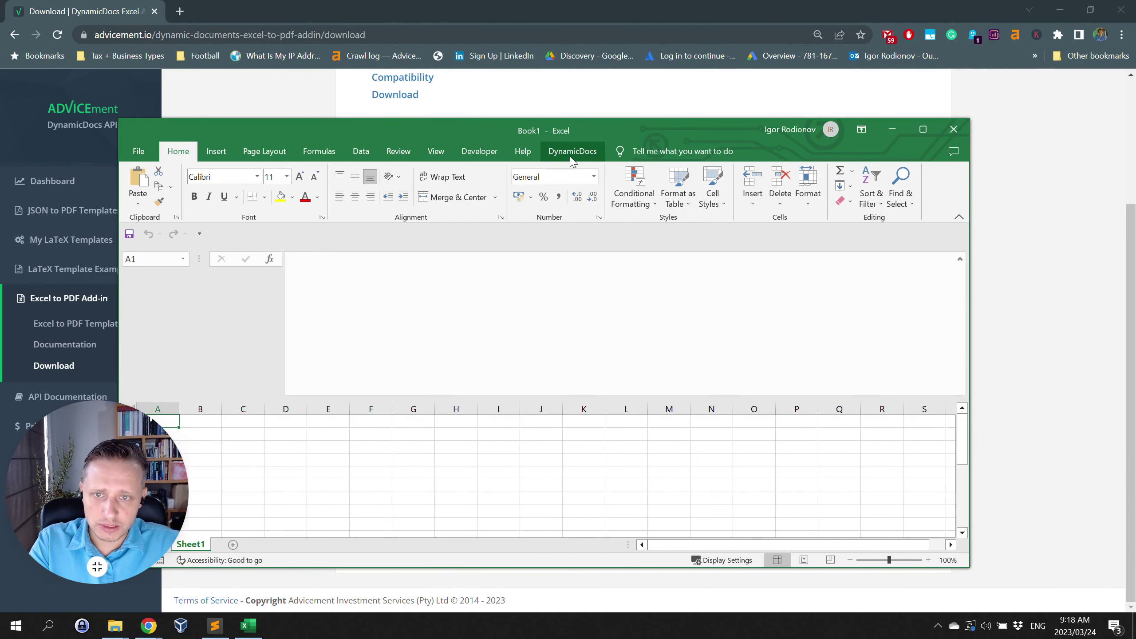
left_click(587, 156)
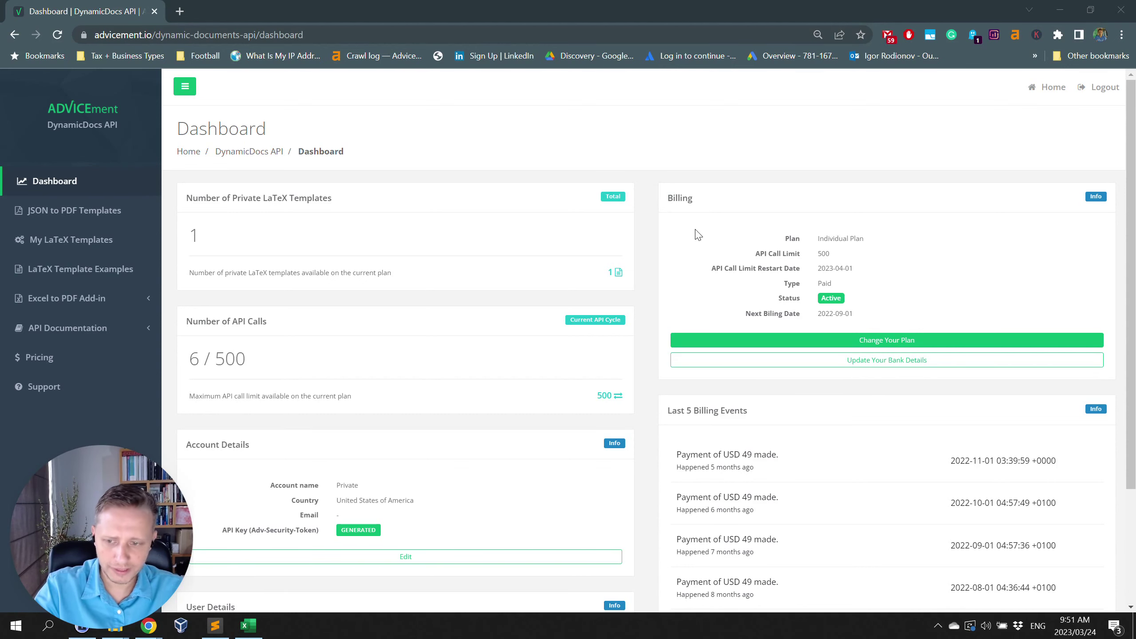
- Regenerate the account security token from the account's security settings in the Advicement dashboard
scroll(653, 373, "down", 3)
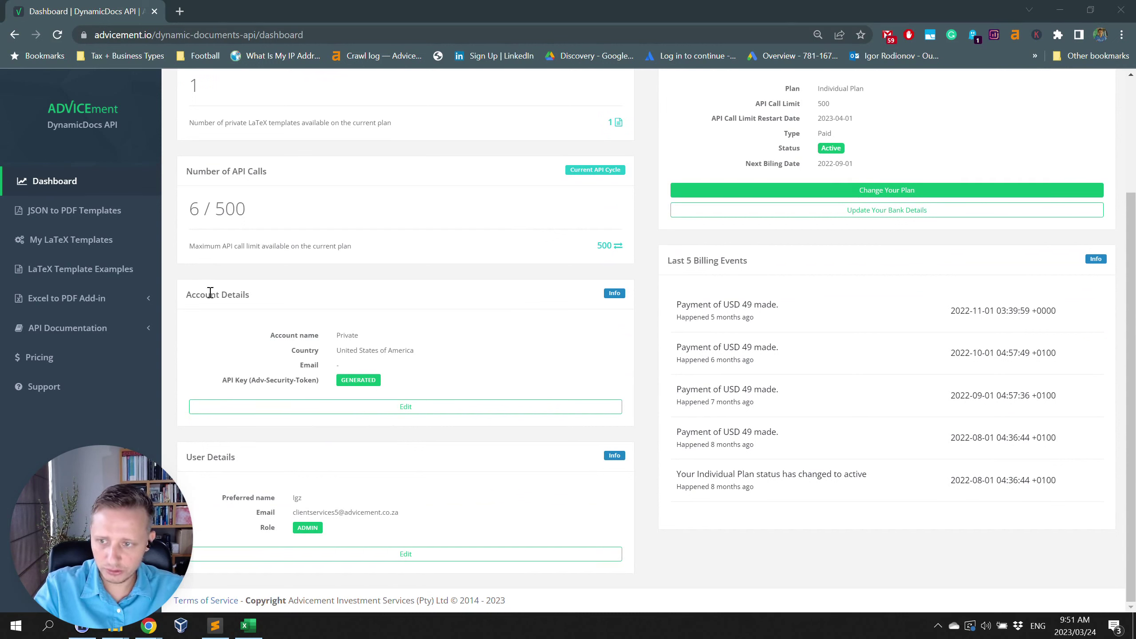
left_click(413, 407)
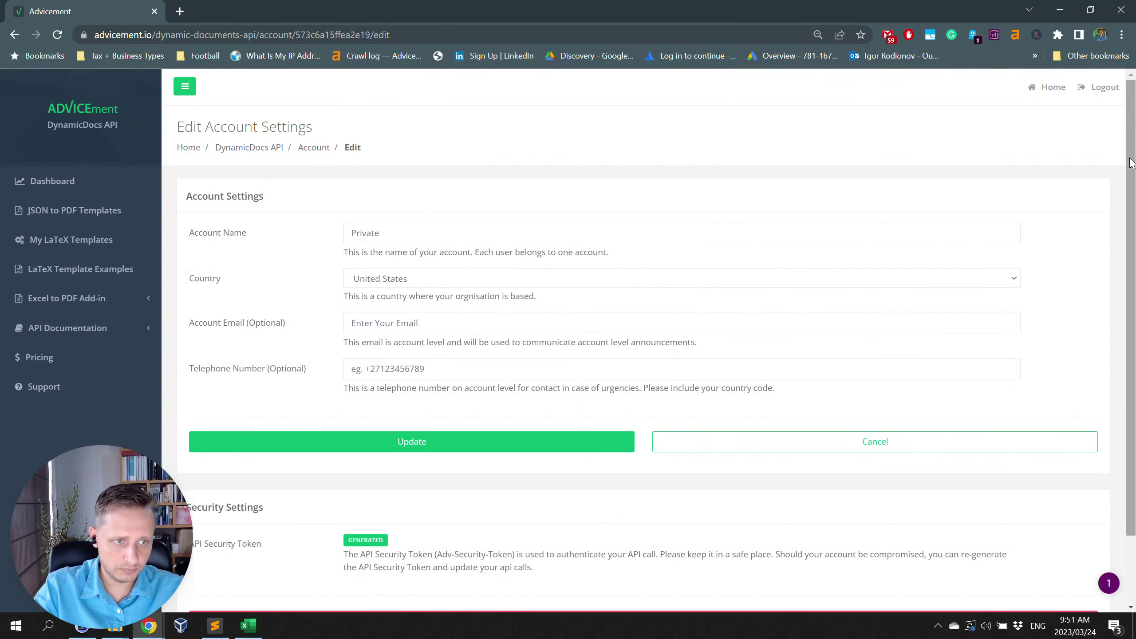
scroll(1118, 313, "down", 2)
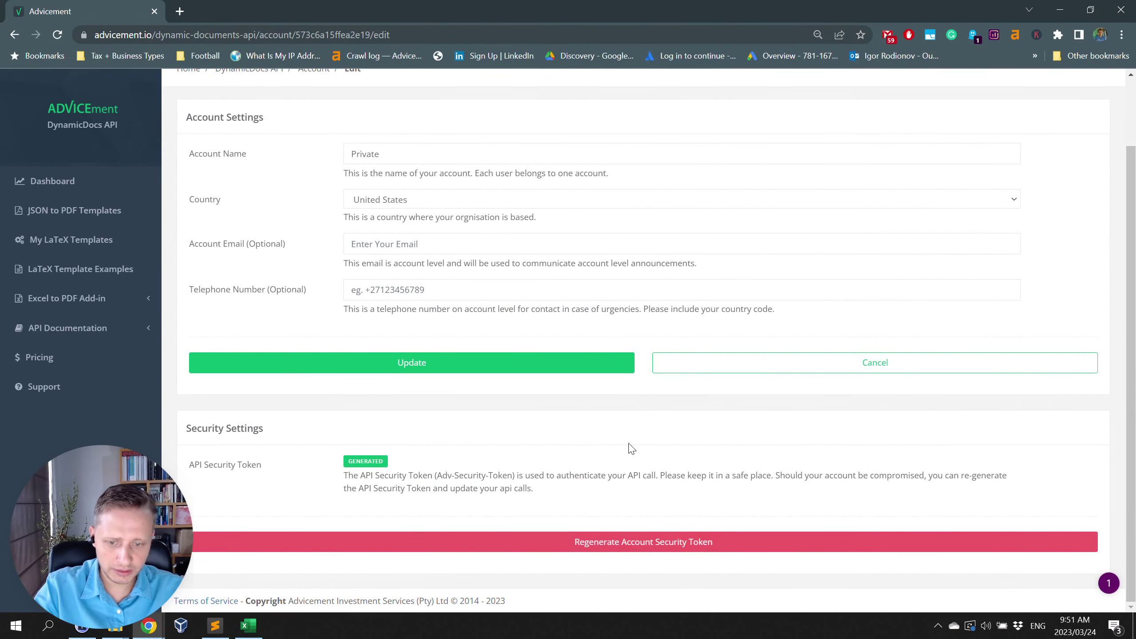
left_click(621, 544)
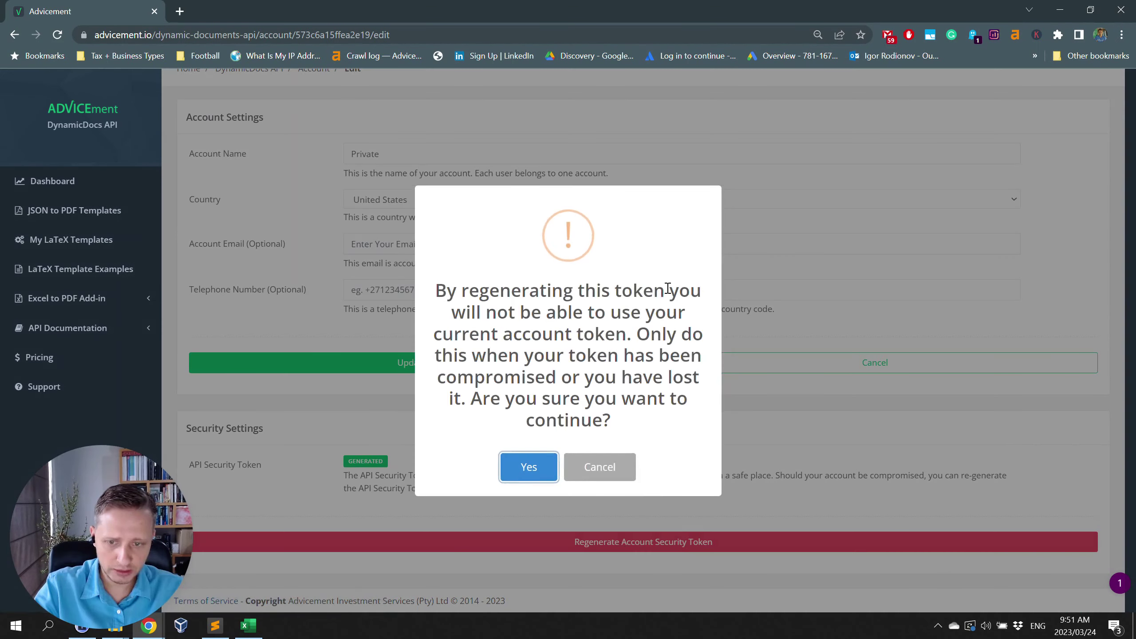
left_click(524, 475)
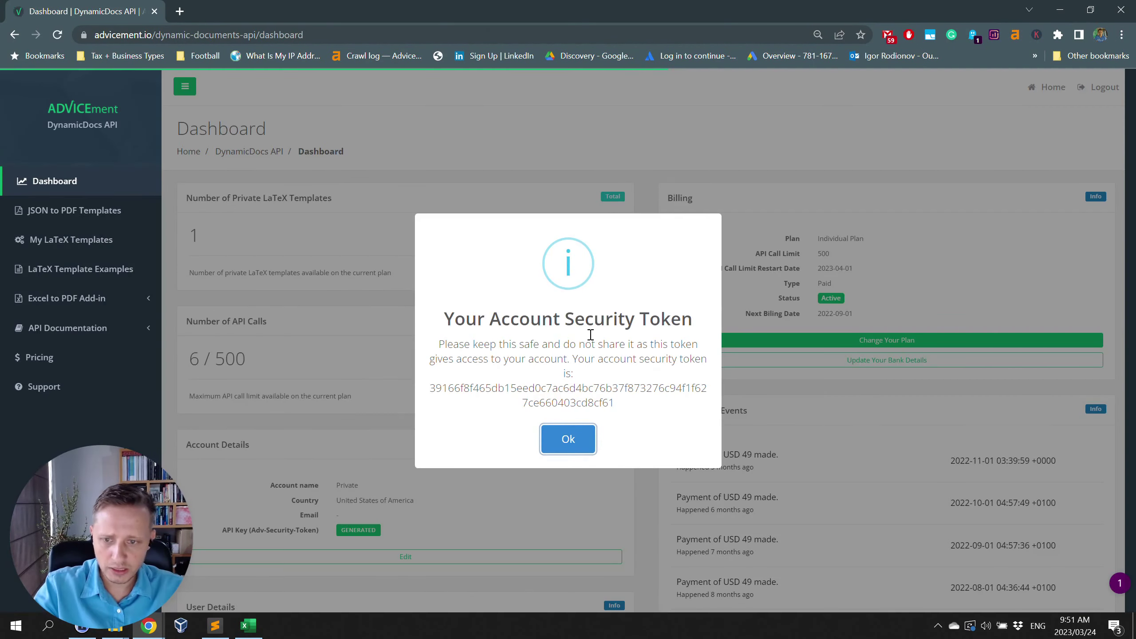
- Copy the newly generated account security token and dismiss its dialog
left_click_drag(629, 405, 426, 390)
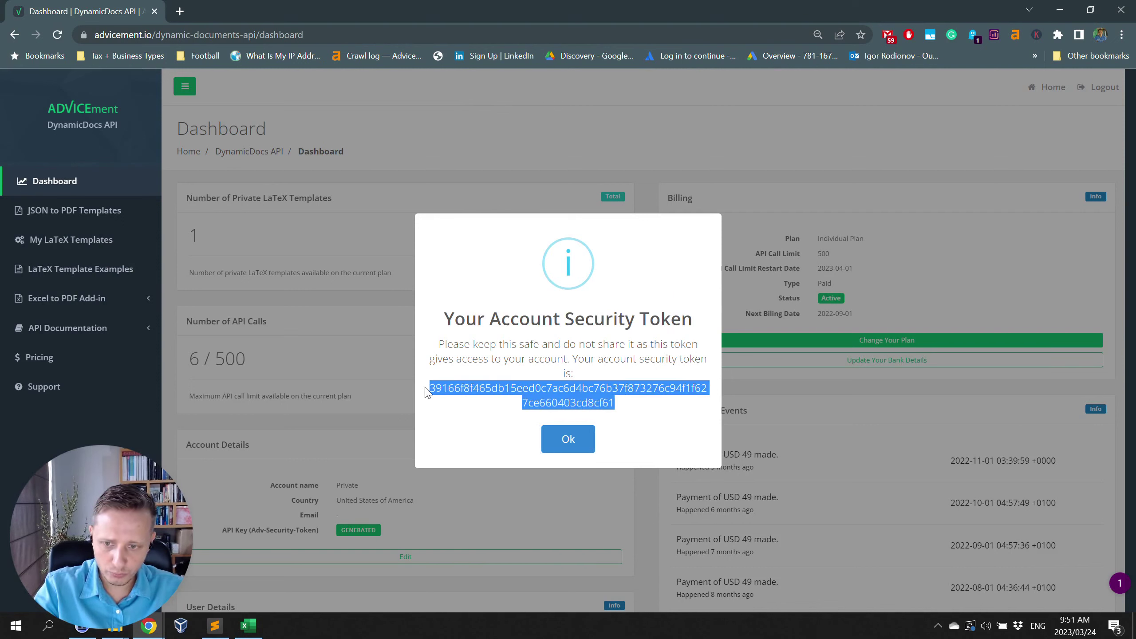
right_click(554, 392)
left_click(573, 400)
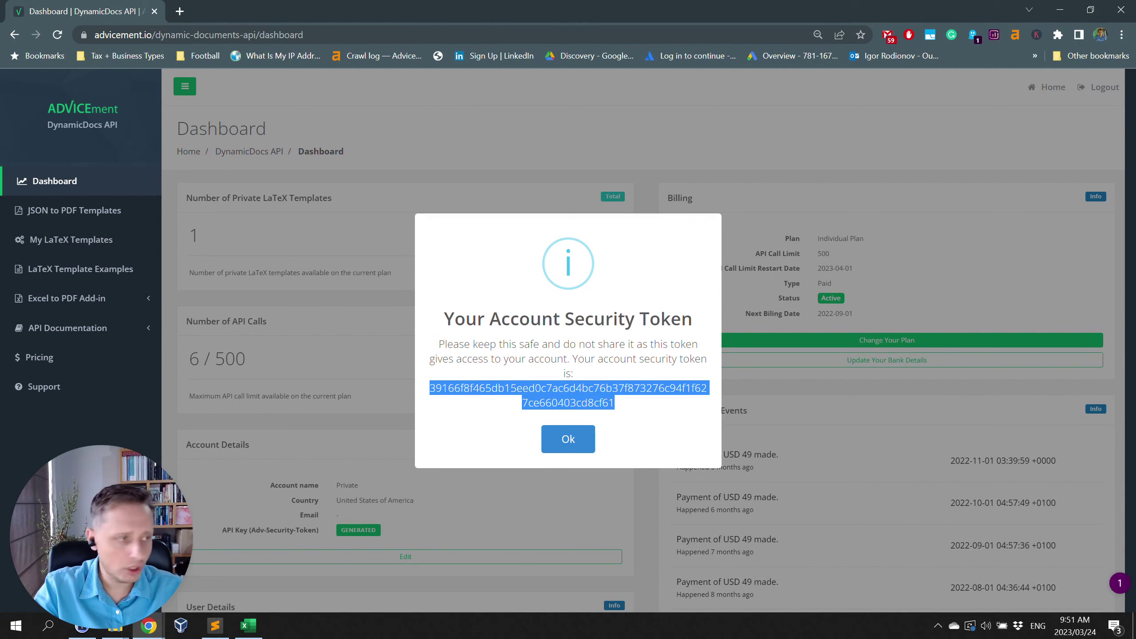
key("alt+Tab")
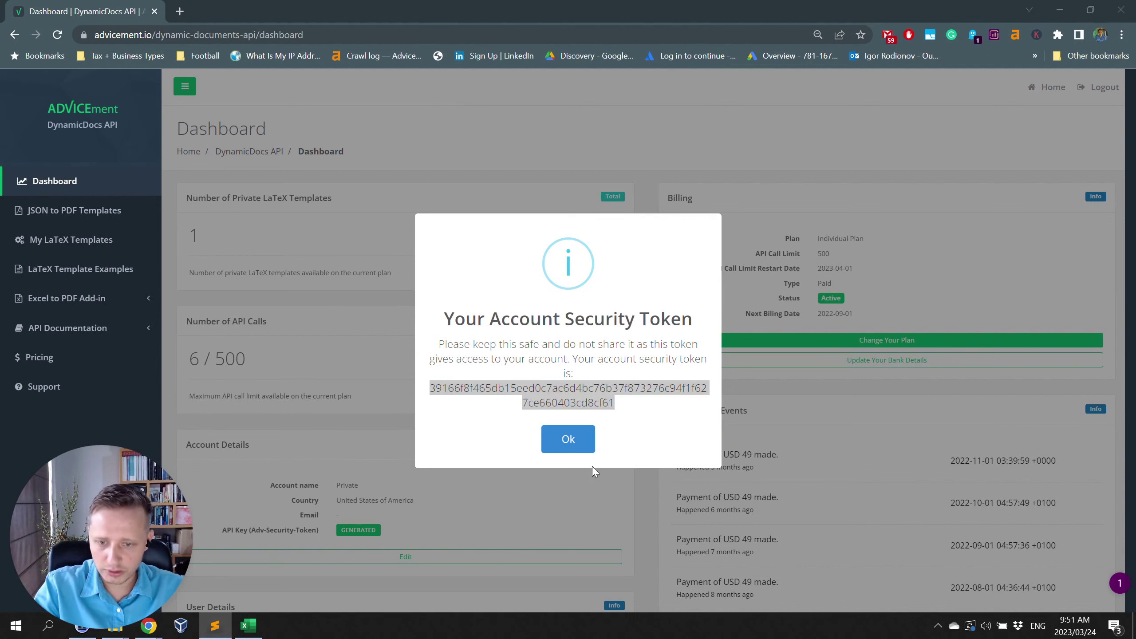
left_click(554, 446)
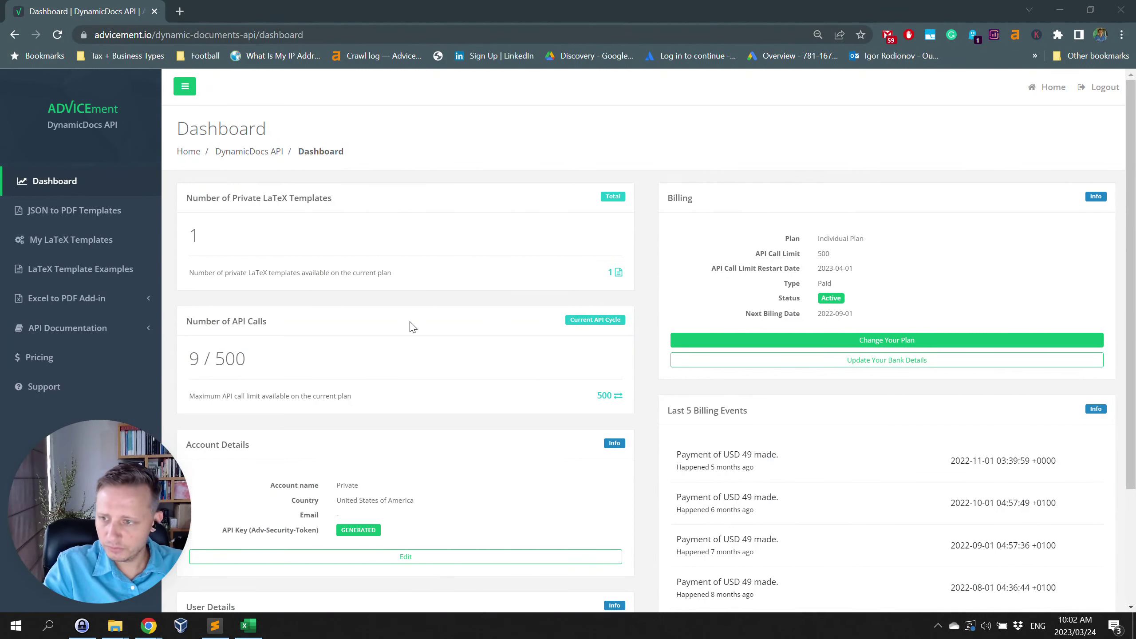
- Download the "Create Invoice PDFs in Excel v1" template from the Excel to PDF Templates and save it in Downloads
left_click(109, 308)
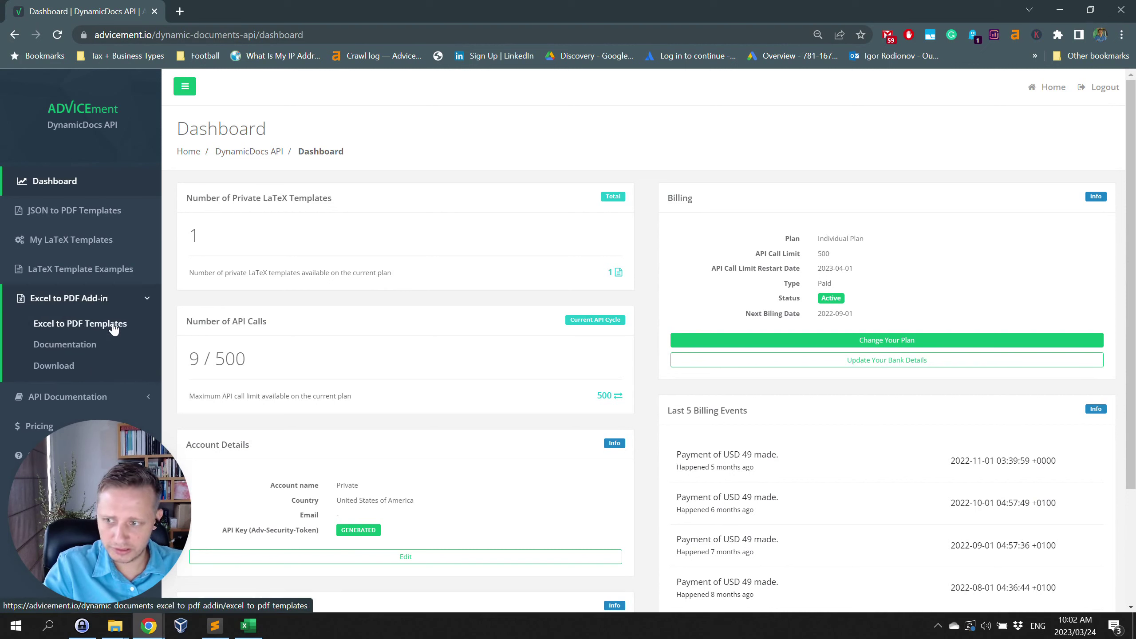
left_click(113, 326)
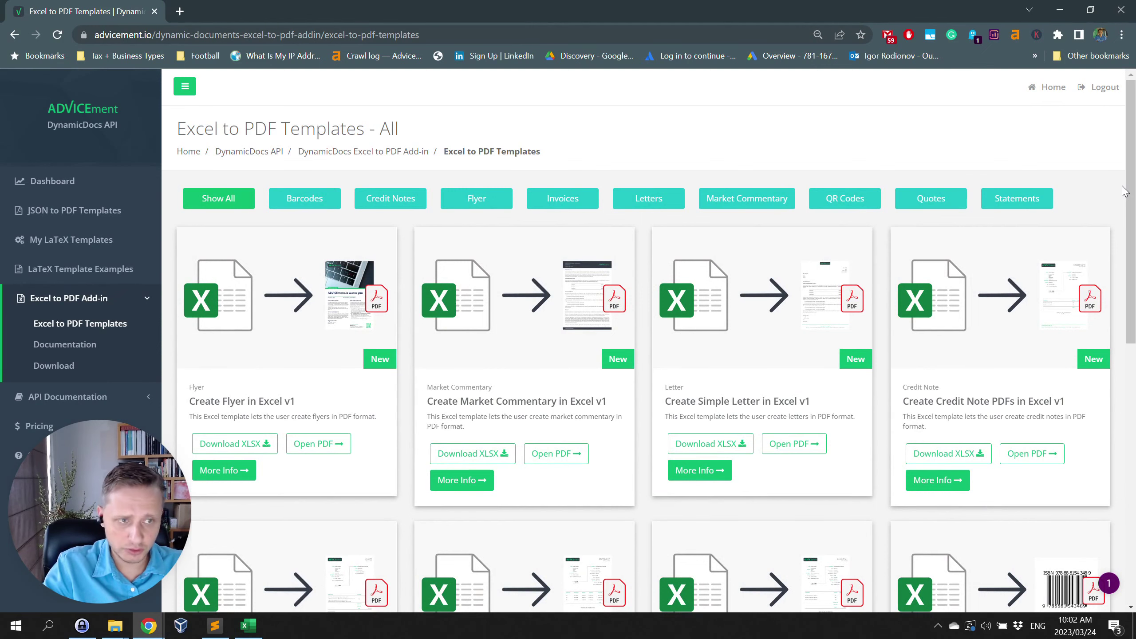
left_click_drag(1123, 191, 1078, 393)
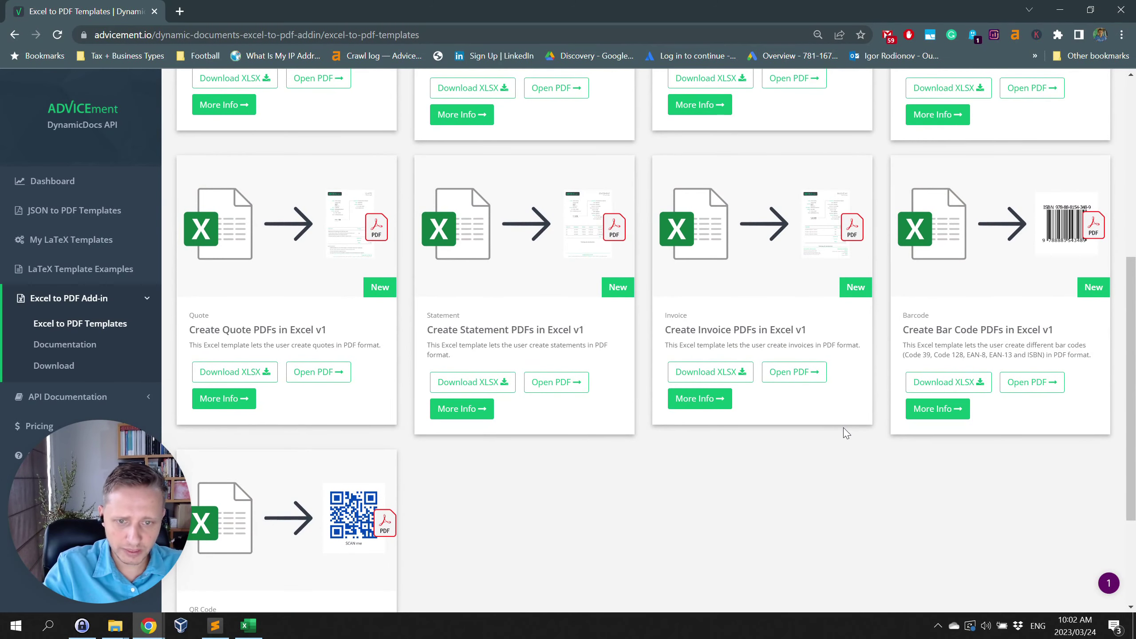
left_click(713, 374)
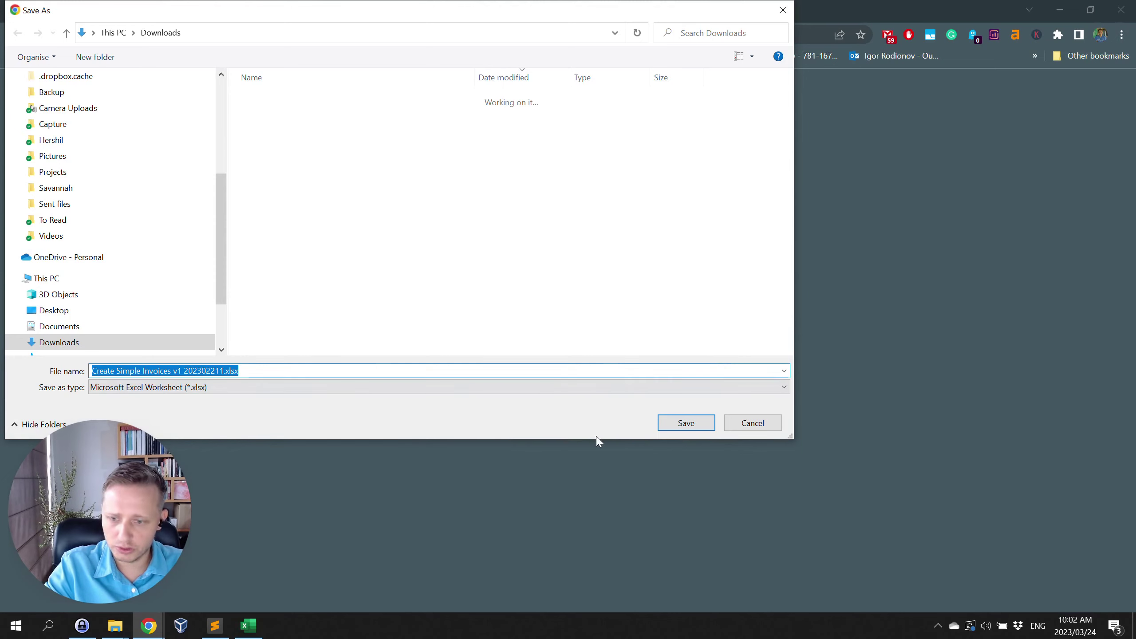
left_click(687, 425)
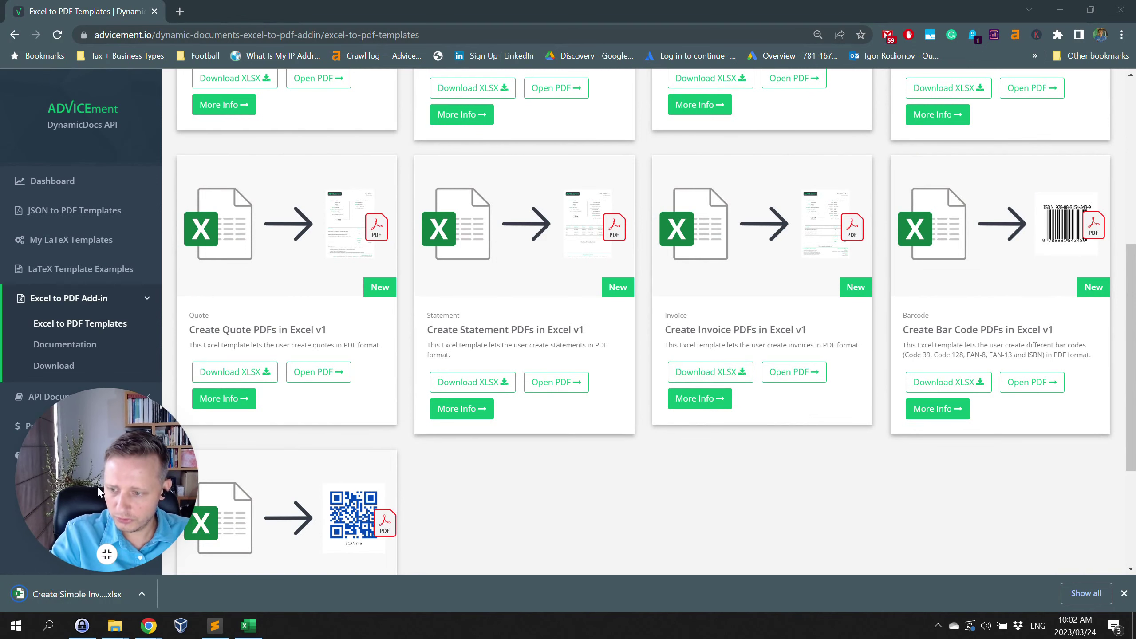
- Open the downloaded Create Simple Invoices workbook in Excel and maximize its window
left_click(94, 595)
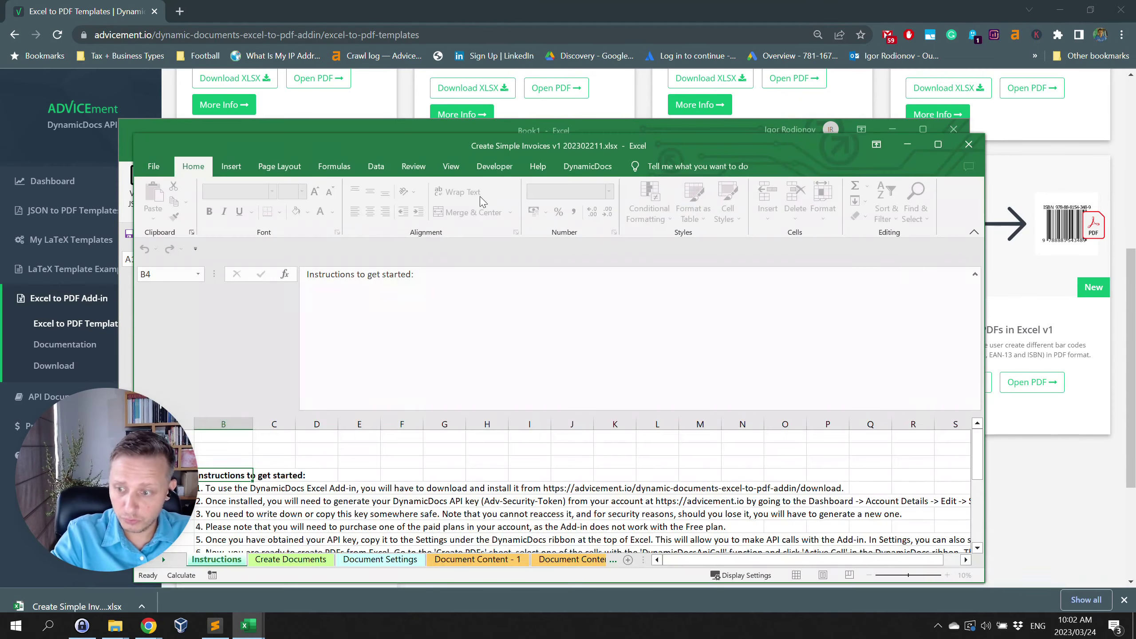
left_click_drag(402, 146, 472, 80)
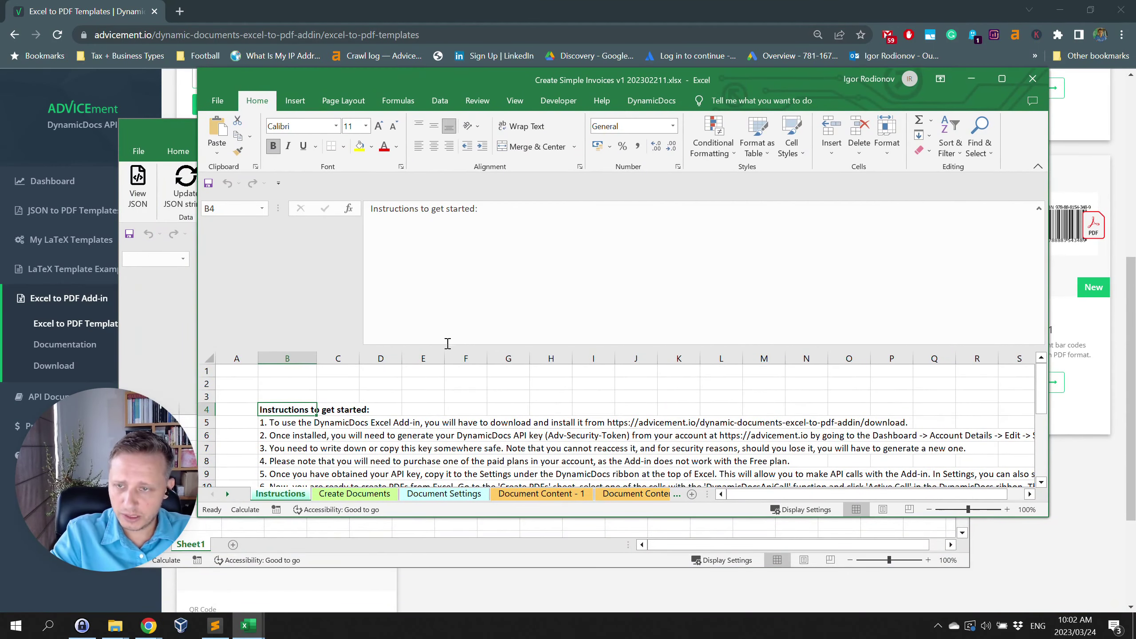
double_click(452, 74)
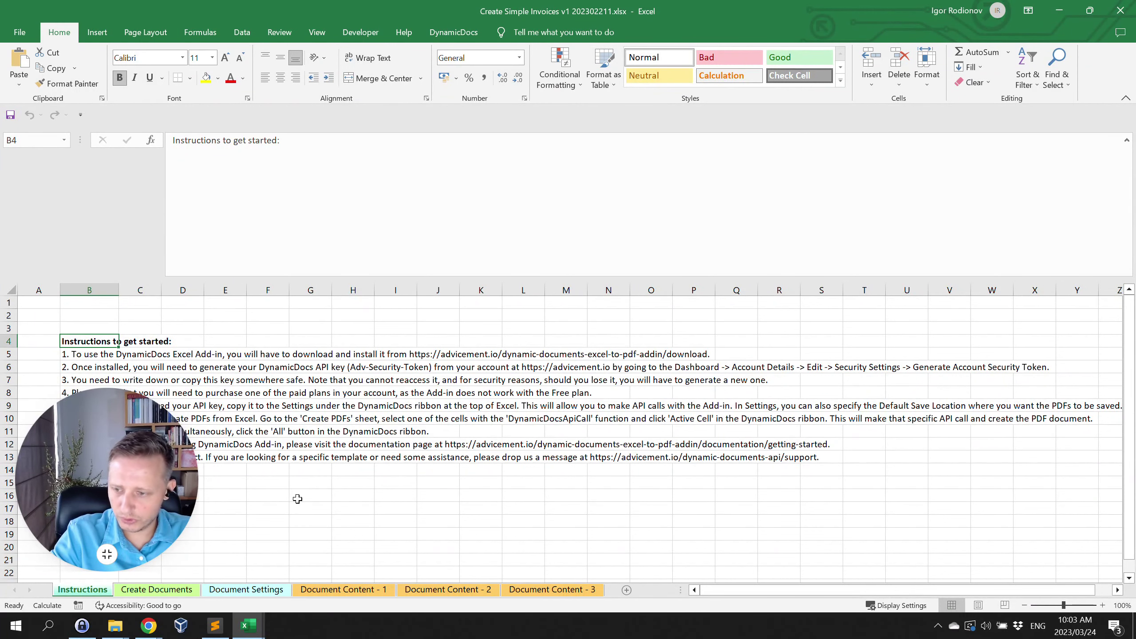
- Examine the fullJSON formula in F5 and the DynamicDocsApiCall formula in B5 on the Create Documents sheet
left_click(166, 590)
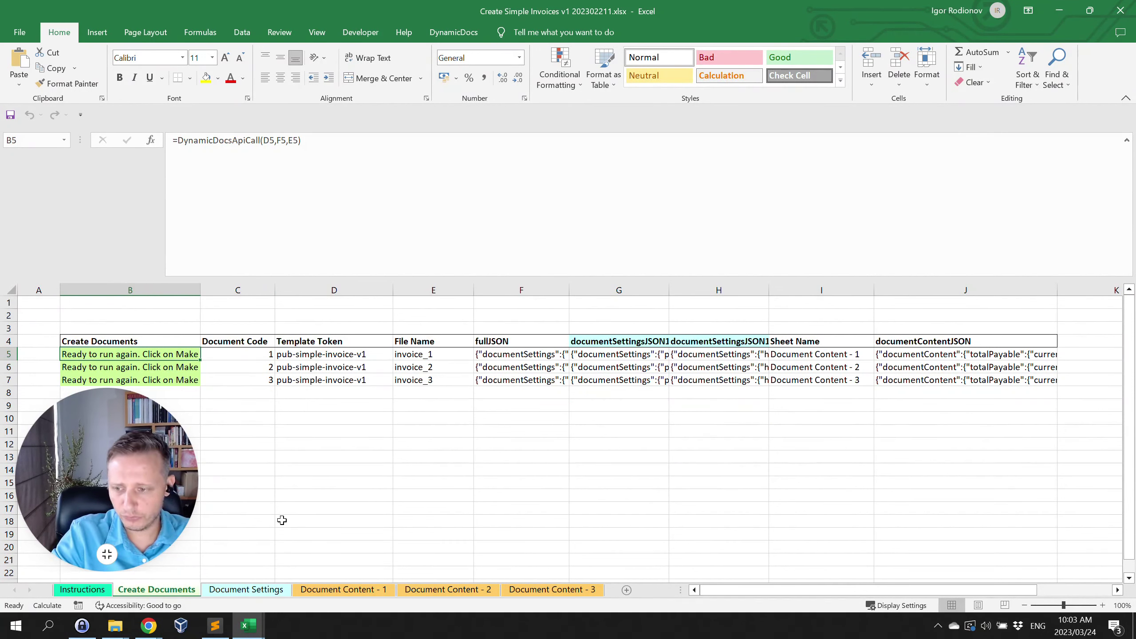
left_click(544, 354)
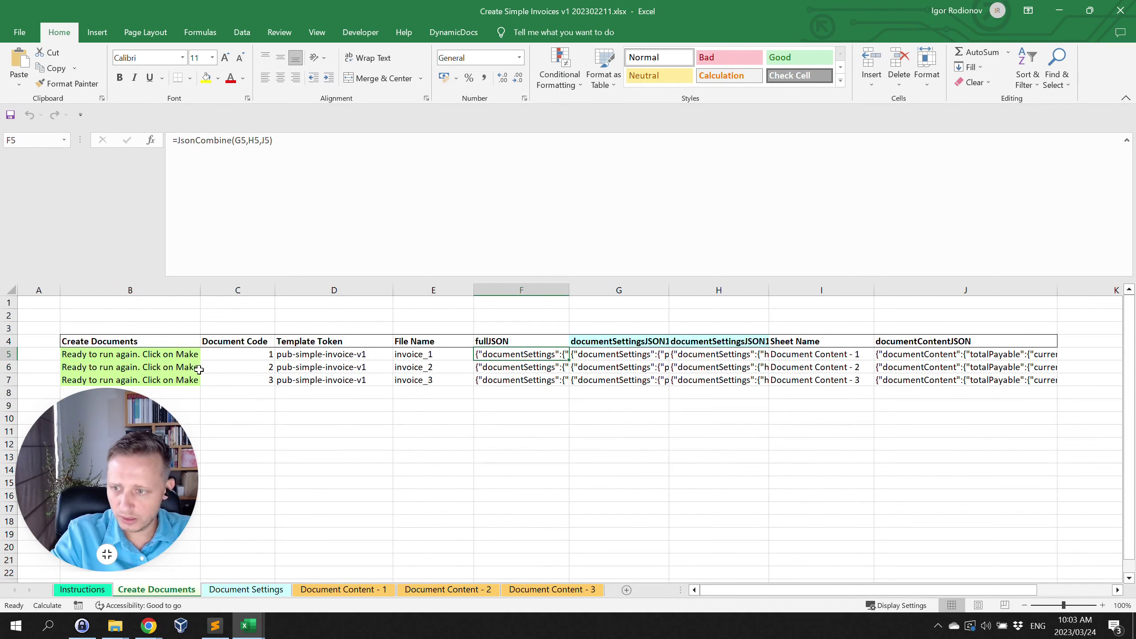
left_click(173, 353)
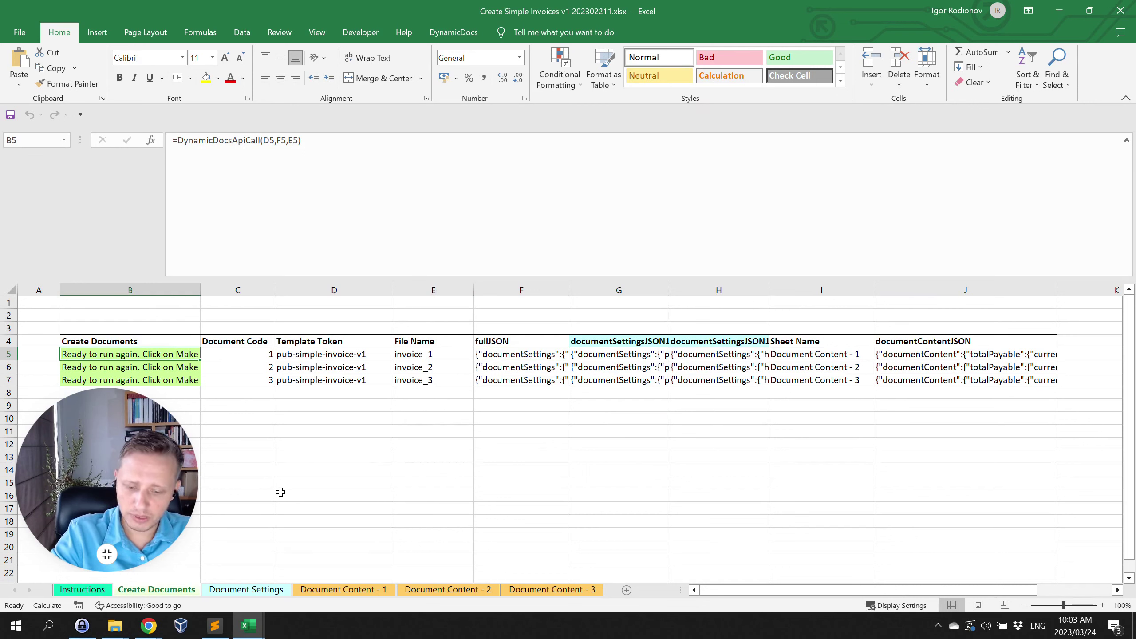
key("F2")
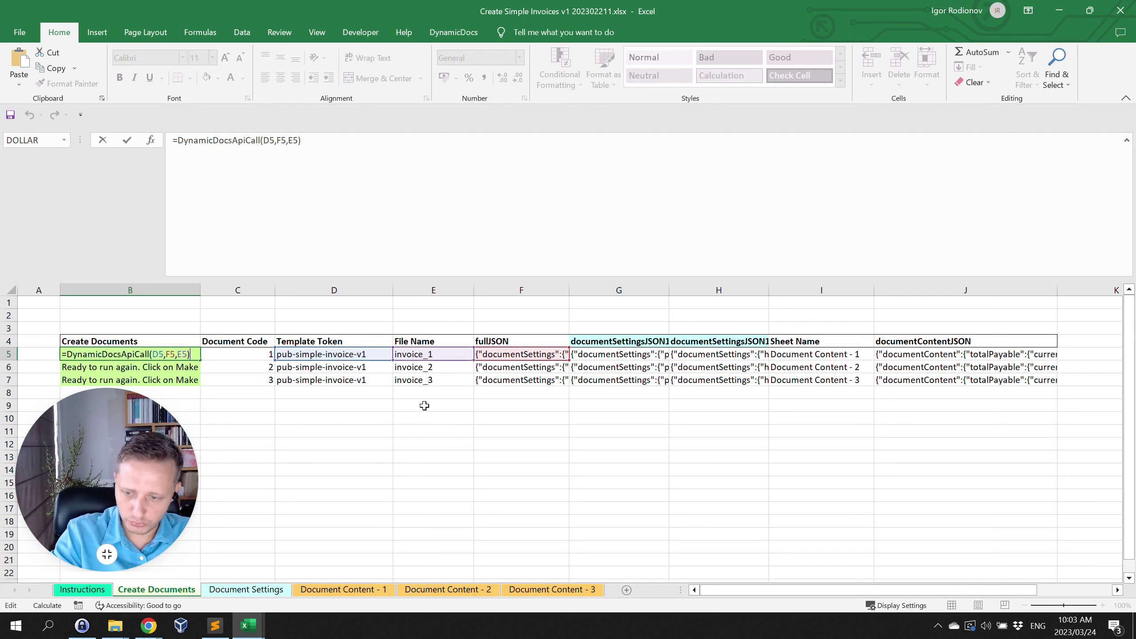
key("Escape")
- Review the Document Settings and Document Content - 1 sheets, then return to the Create Documents sheet
key("ctrl+Page_Down")
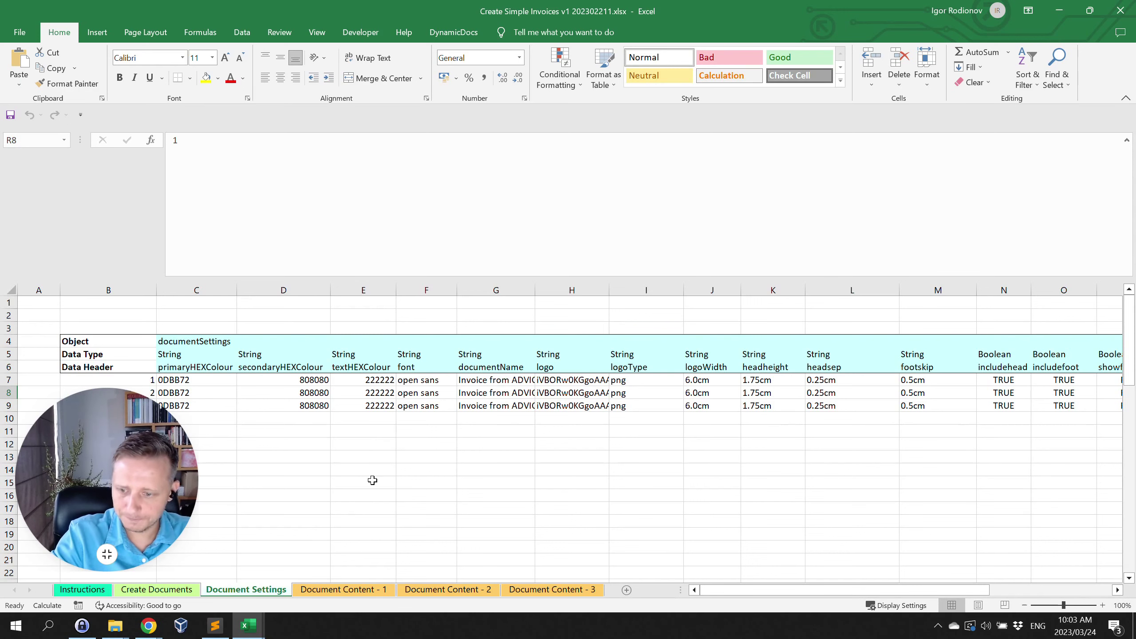
left_click(365, 590)
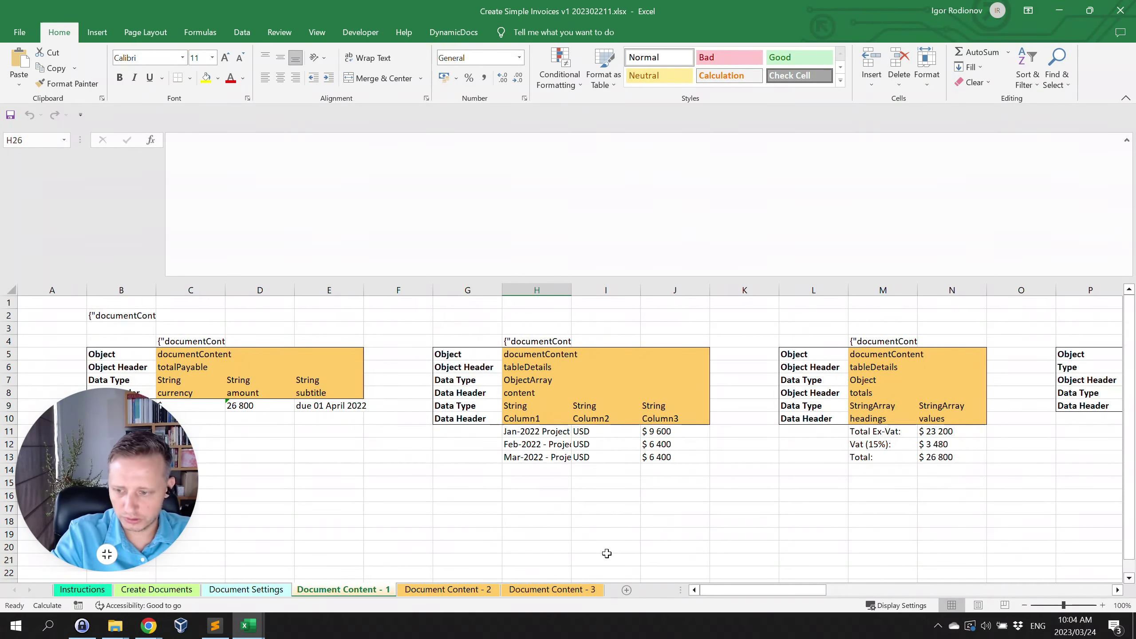
left_click(152, 590)
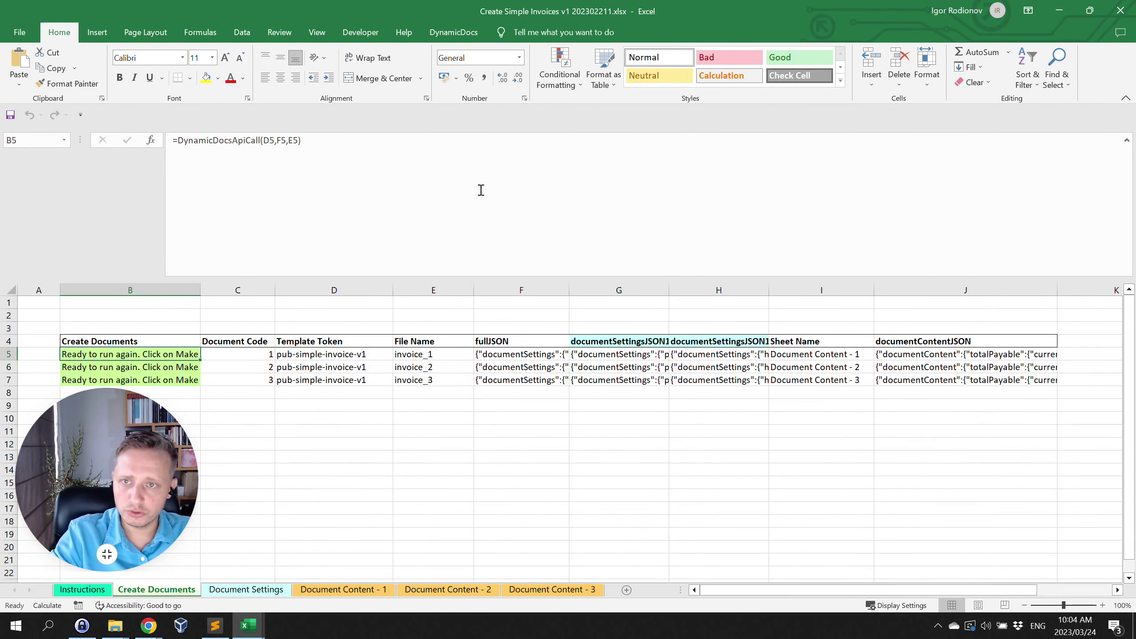
- Replace the Adv-Security-Token in the DynamicDocs settings with the copied account token and save the settings
left_click(449, 36)
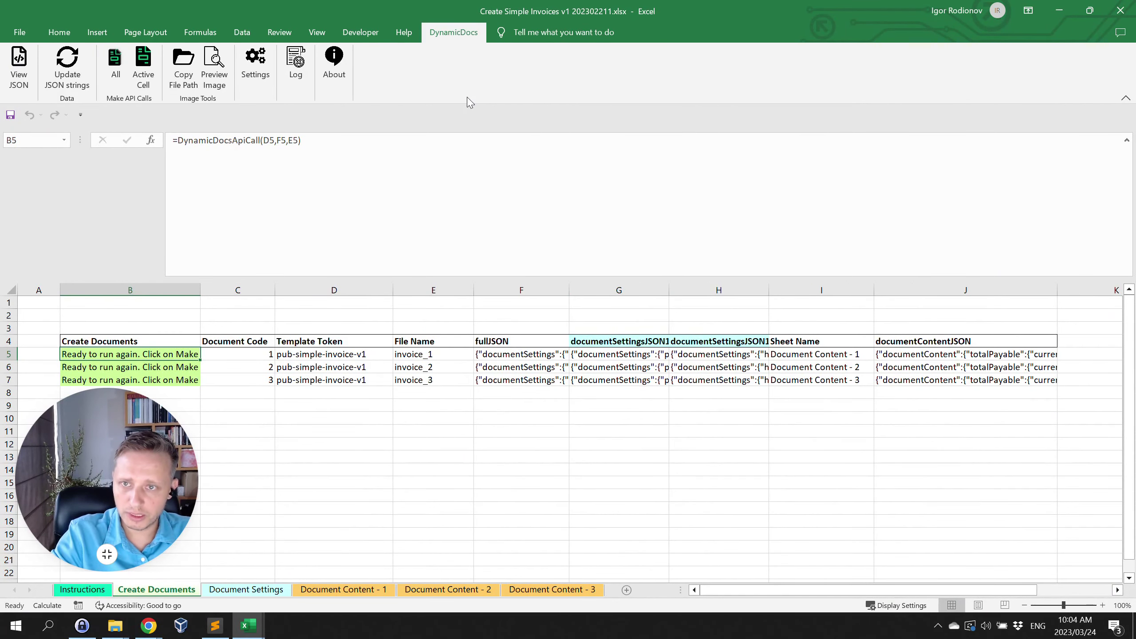
left_click(253, 85)
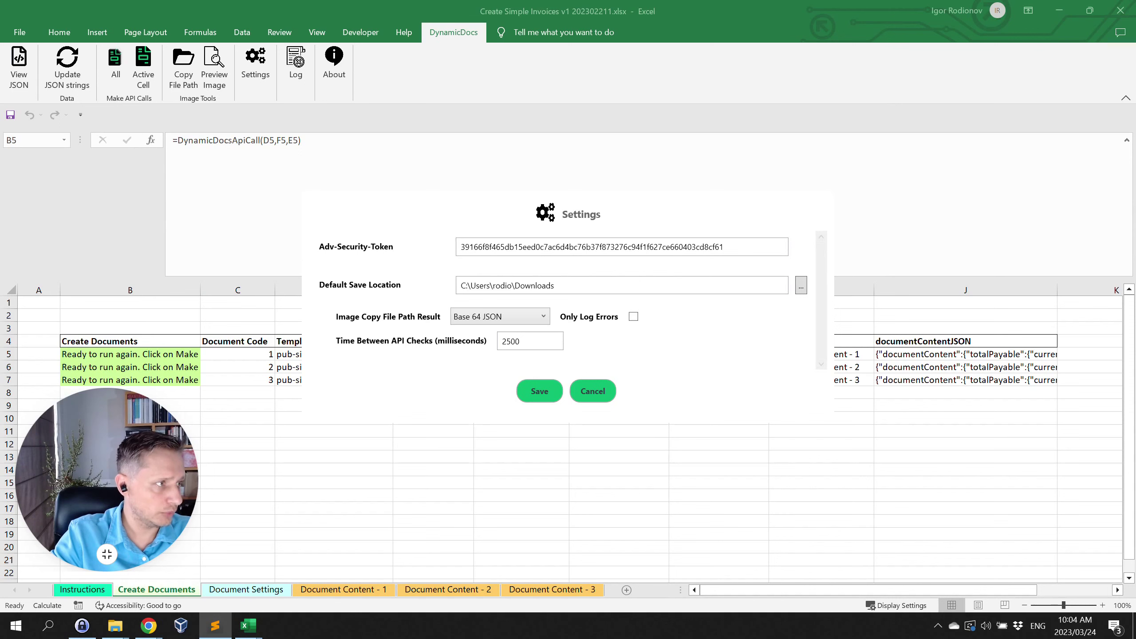
left_click_drag(732, 249, 382, 265)
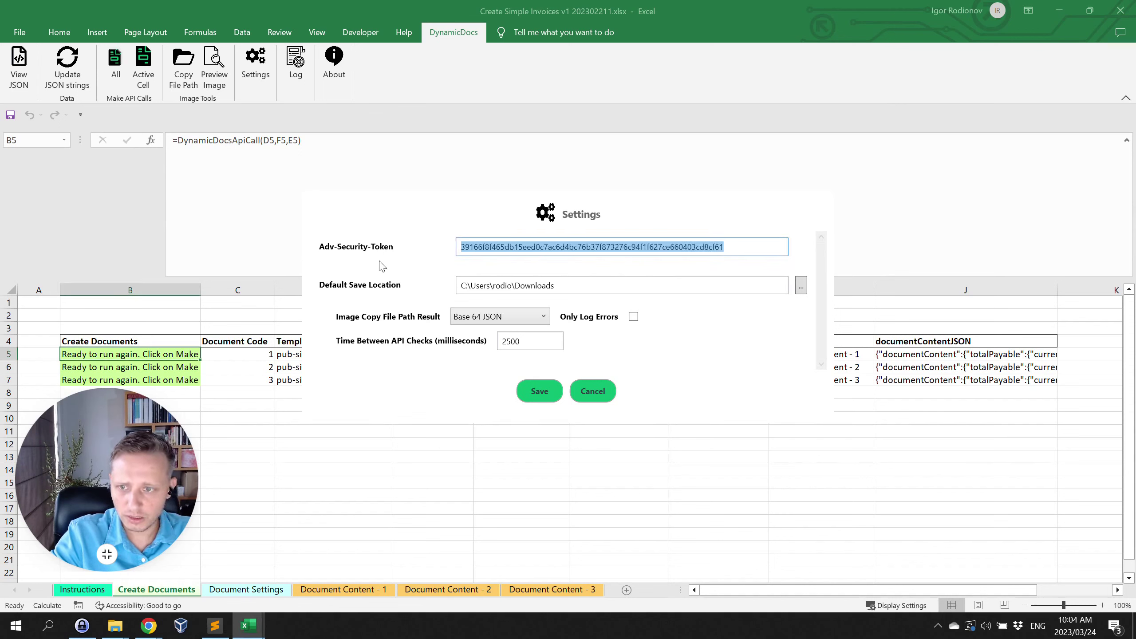
key("ctrl+v")
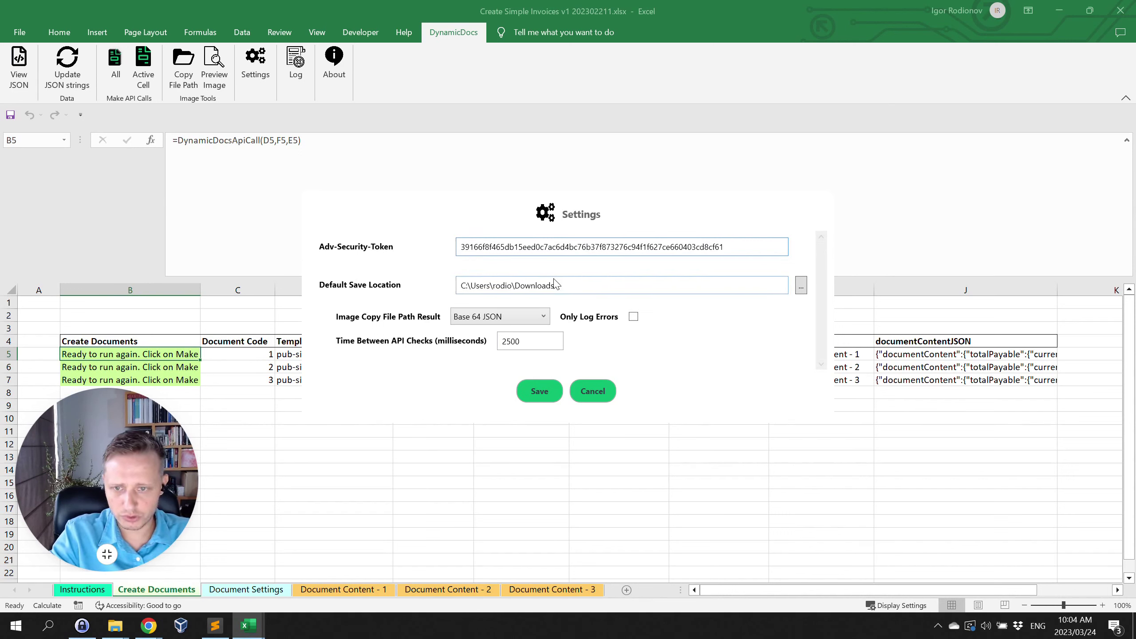
left_click(539, 400)
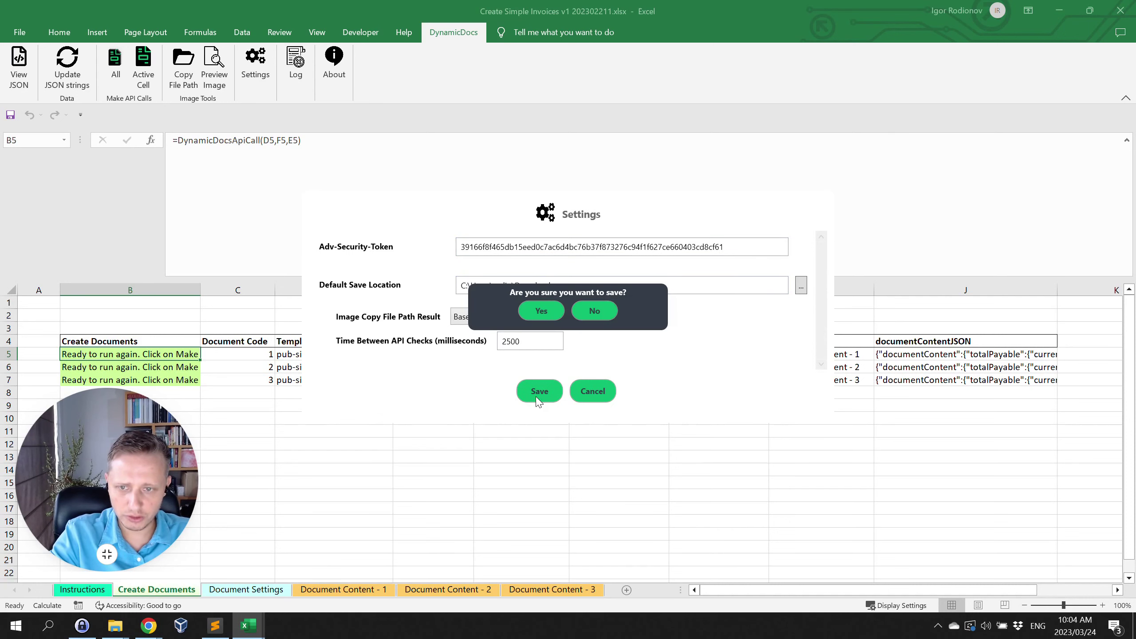
left_click(546, 312)
- Run the DynamicDocs API calls for all invoices on the Create Documents sheet and open the Downloads folder in File Explorer
left_click(314, 429)
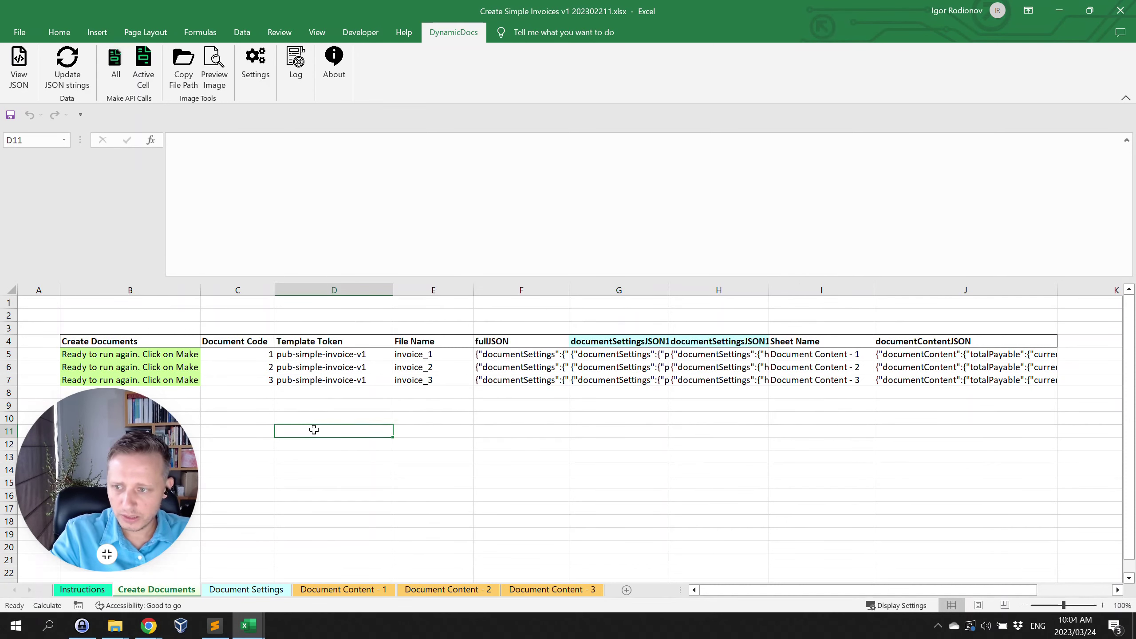
left_click(253, 413)
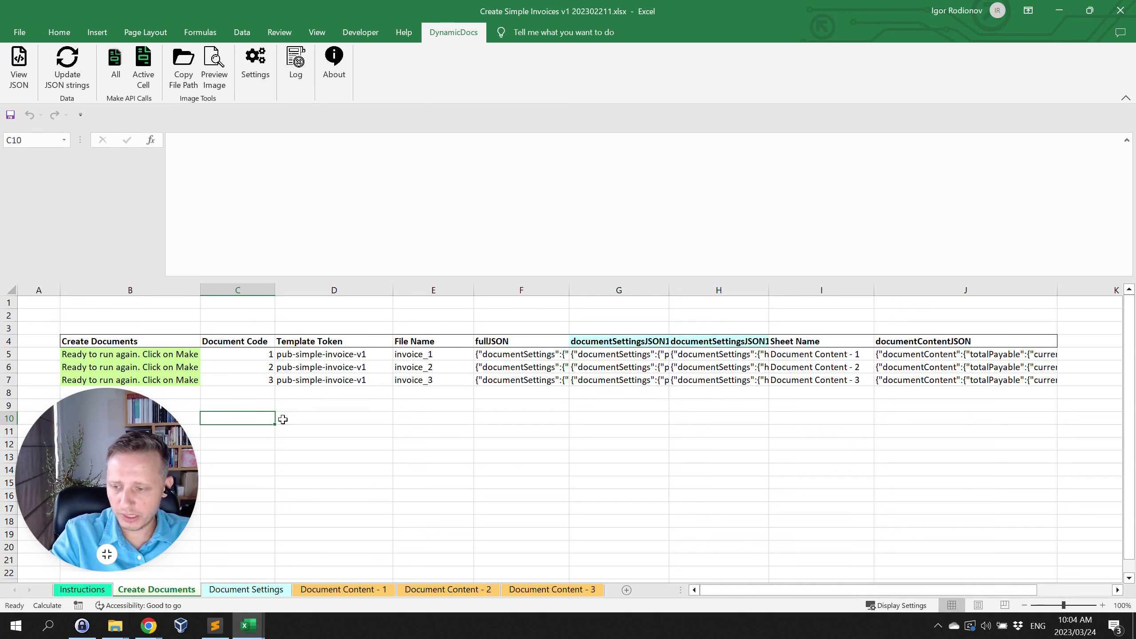
left_click(162, 355)
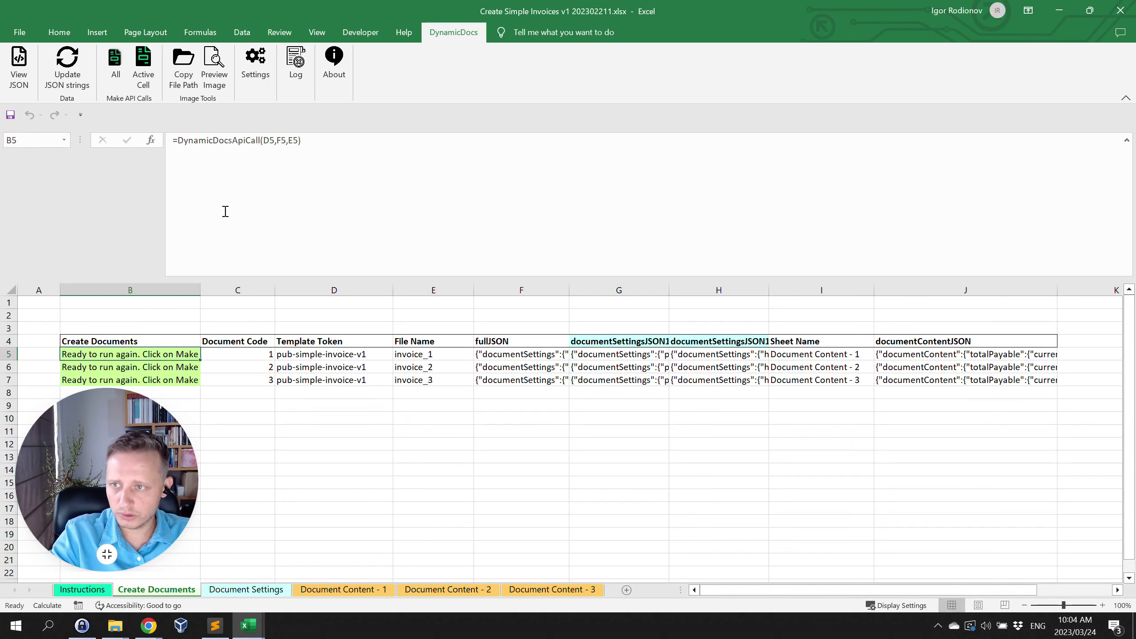
left_click(116, 67)
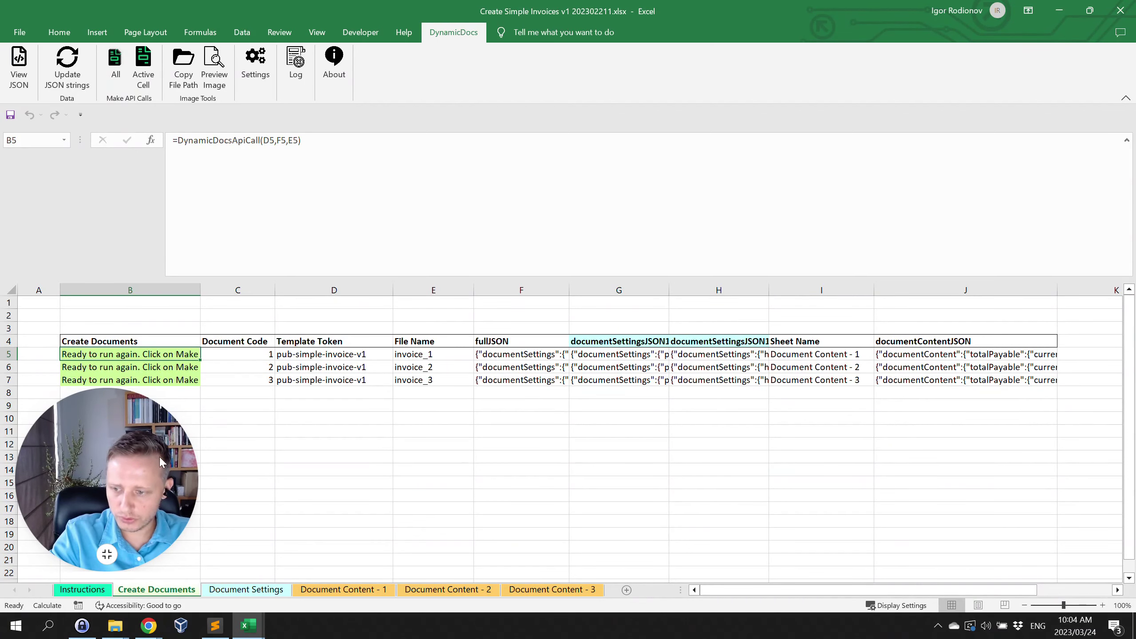
mouse_move(116, 635)
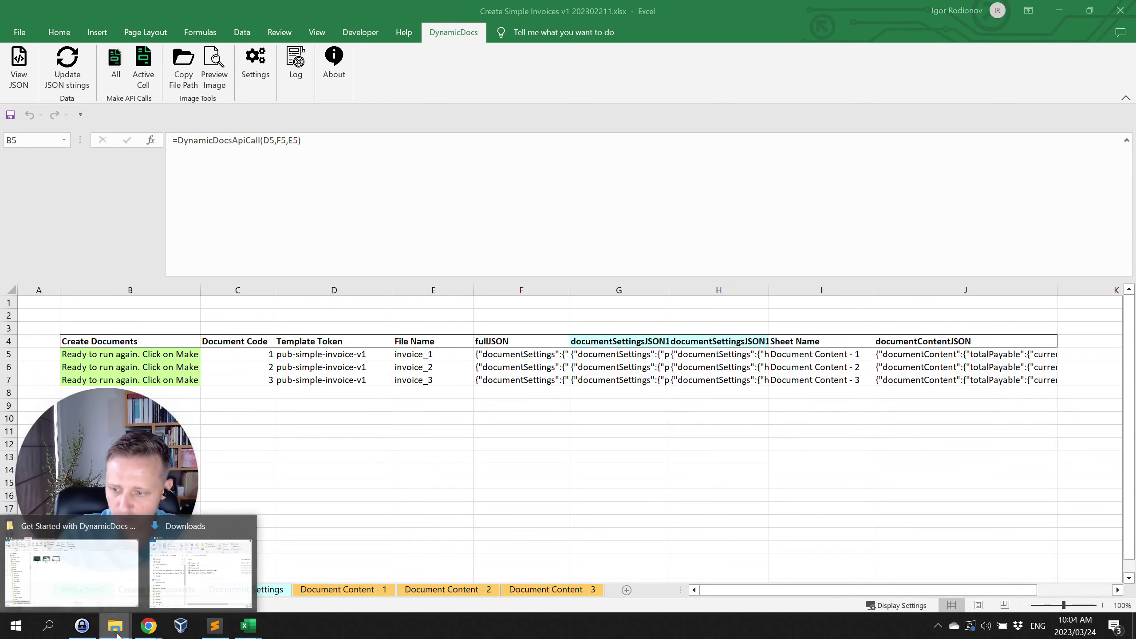
left_click(189, 582)
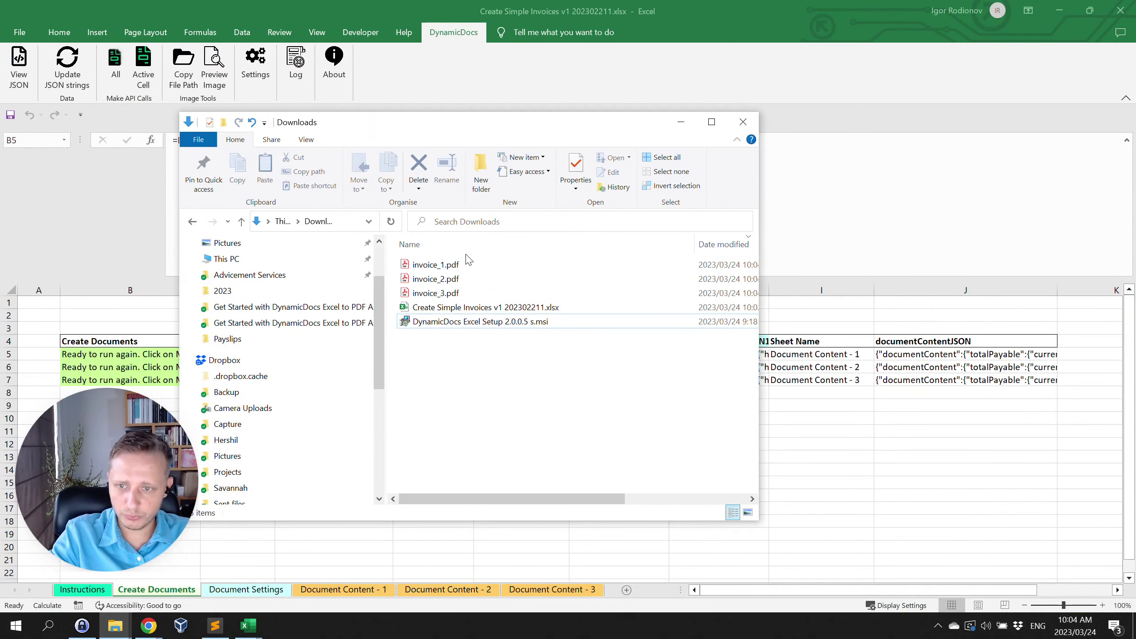